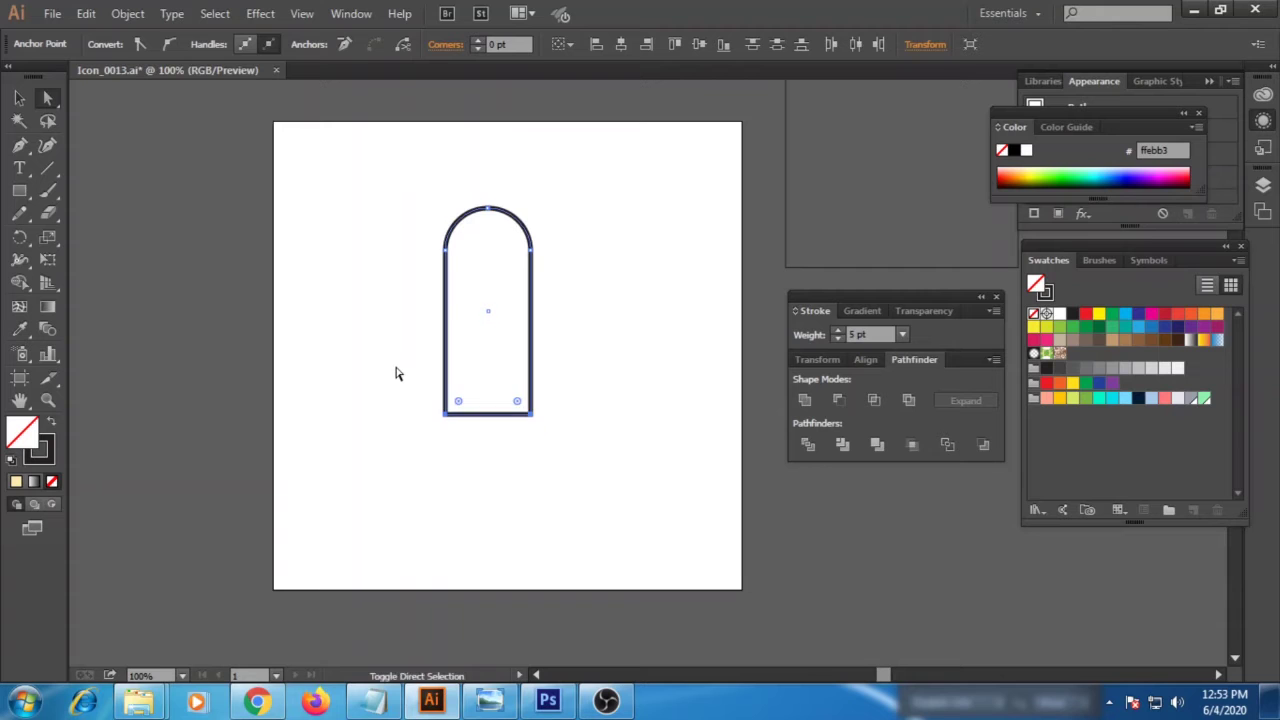
Shorten the round-topped outline from its bottom edge and try a flipped, narrower-height copy beneath it as the pen's lower body
click(20, 99)
click(190, 160)
drag(532, 278, 664, 293)
drag(668, 222, 660, 345)
drag(672, 257, 547, 419)
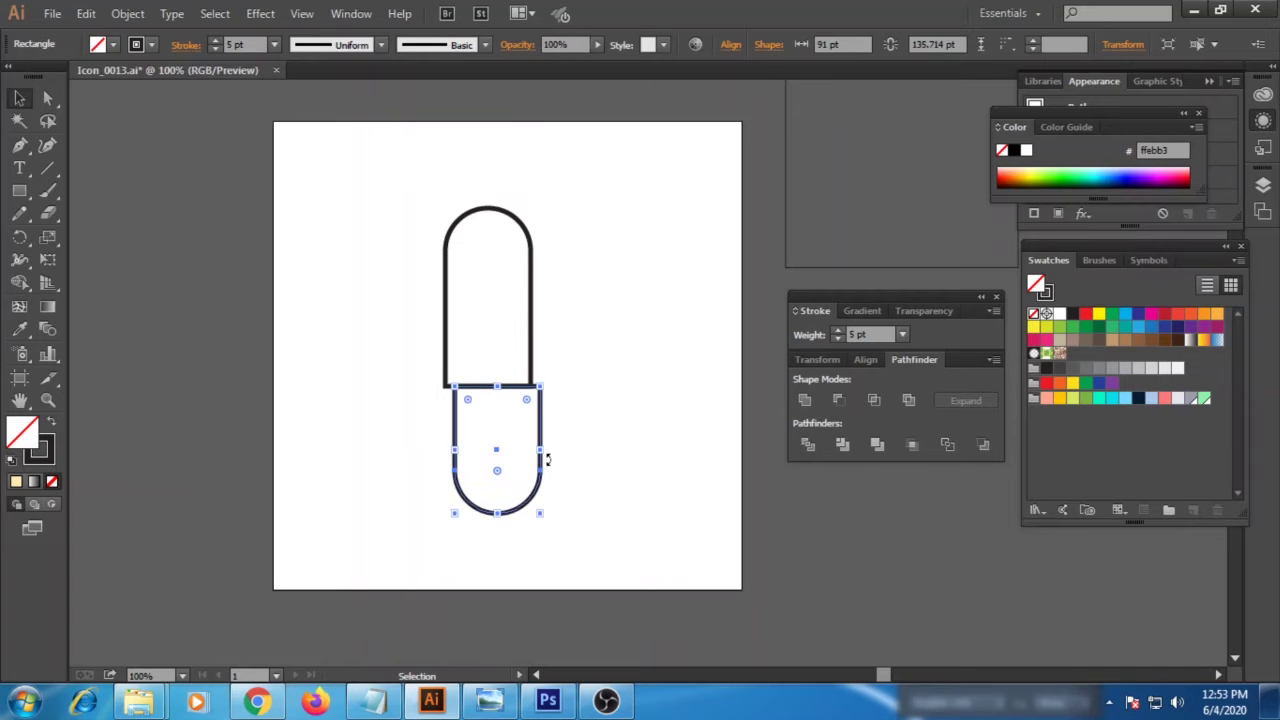
mouse_move(542, 516)
mouse_down()
mouse_move(519, 490)
mouse_move(527, 521)
mouse_up()
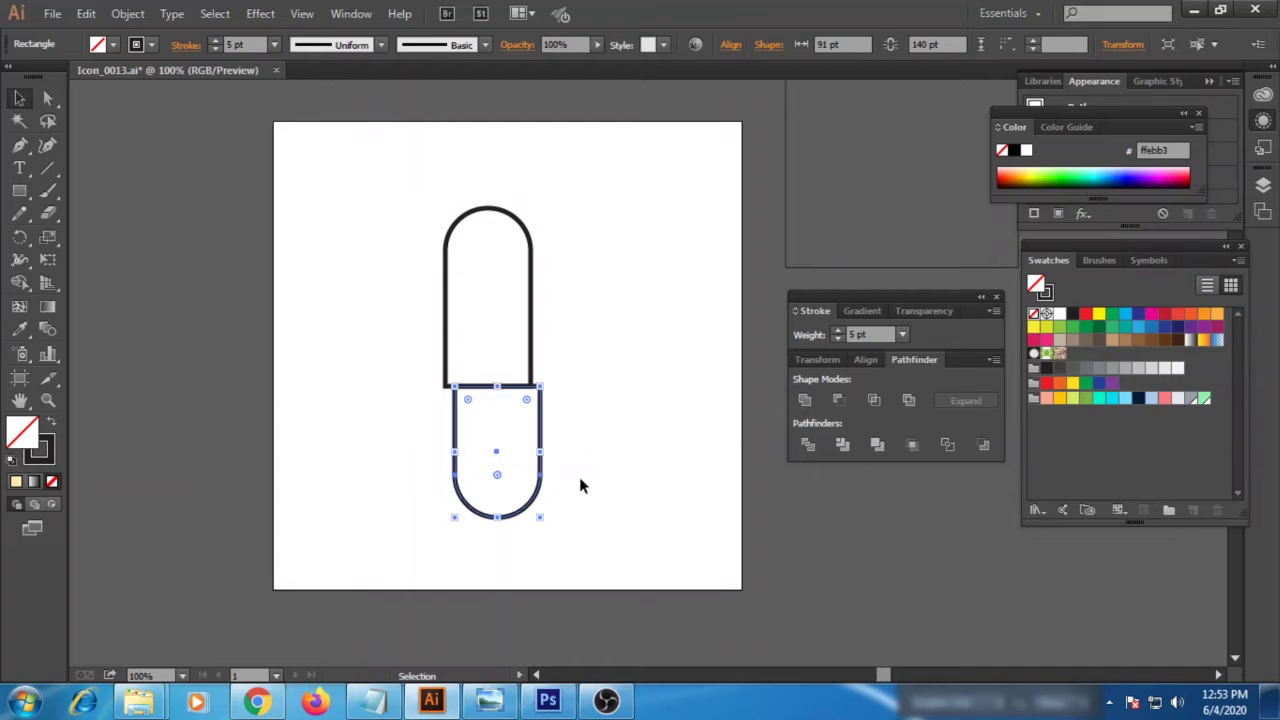
key(Delete)
Draw a slightly narrower rectangle under the round-topped shape and round its lower corners fully, to about 39 pt
key(m)
mouse_move(458, 388)
mouse_down()
mouse_move(517, 543)
mouse_move(537, 543)
mouse_move(362, 519)
mouse_up()
click(46, 100)
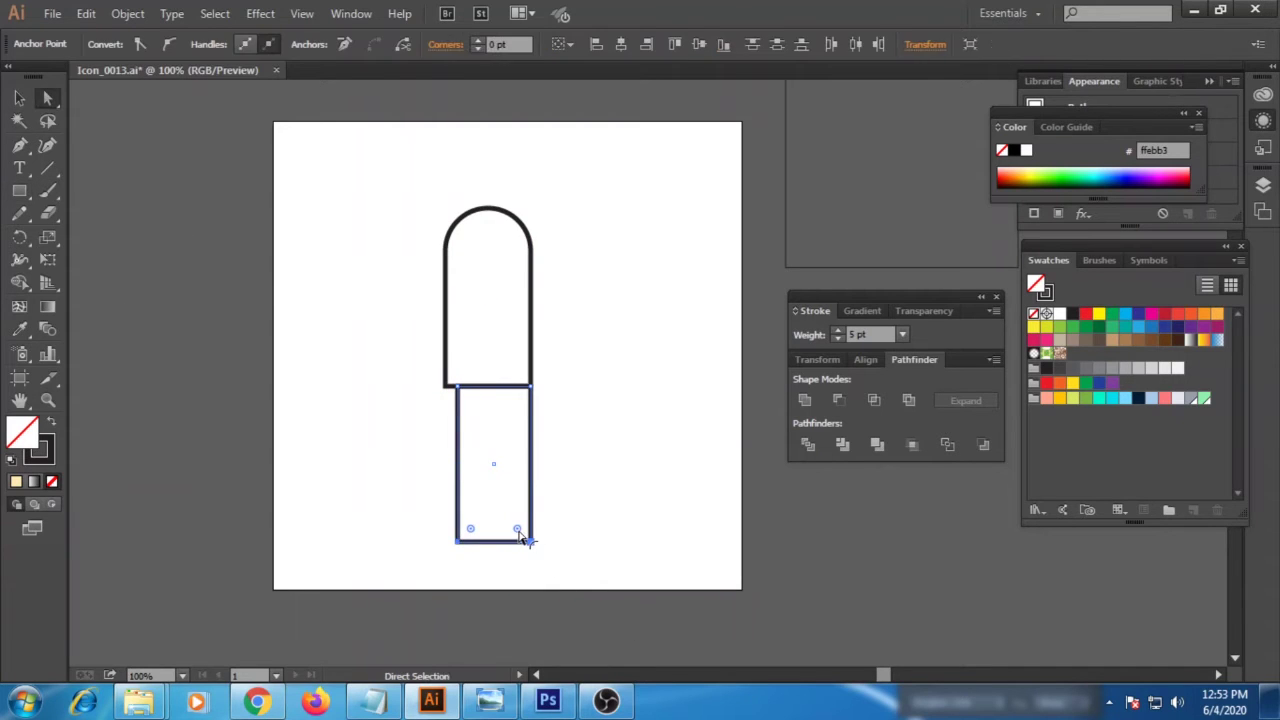
drag(517, 528, 497, 440)
Convert the lower shape's bottom anchor to a corner point and pull it downward to form a pointed pen tip
click(493, 543)
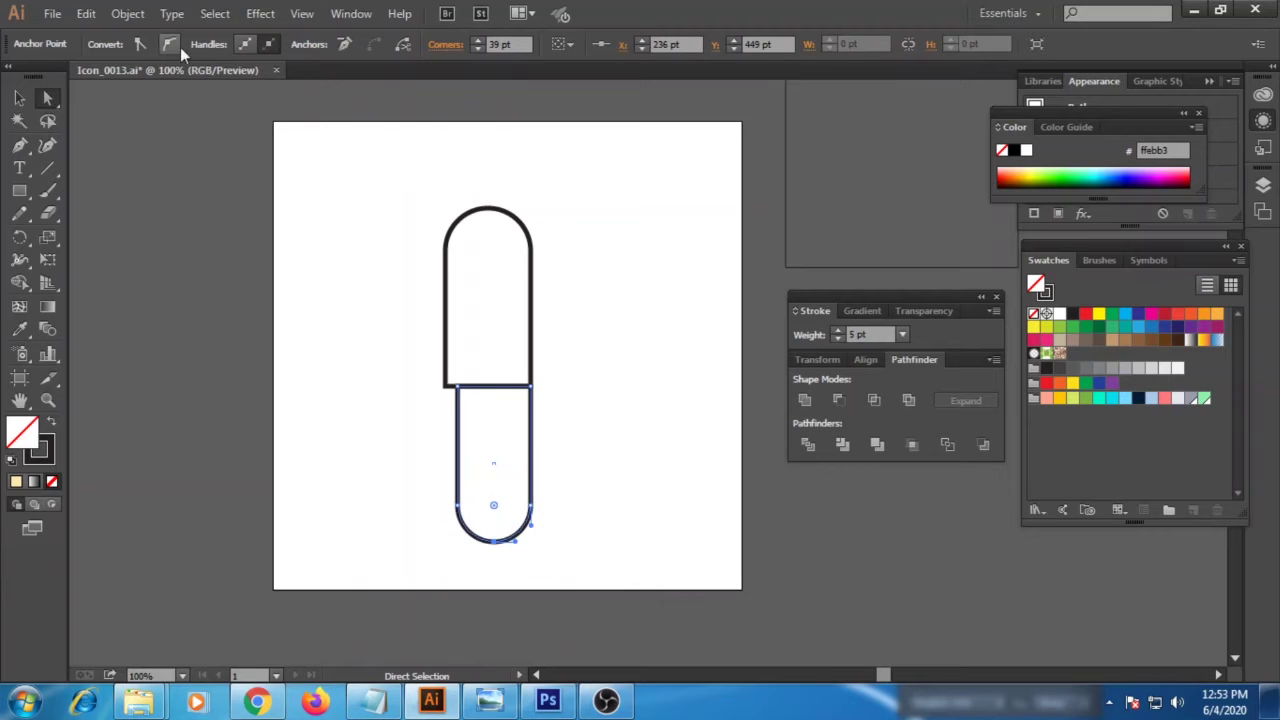
click(140, 44)
drag(478, 524, 518, 565)
click(139, 44)
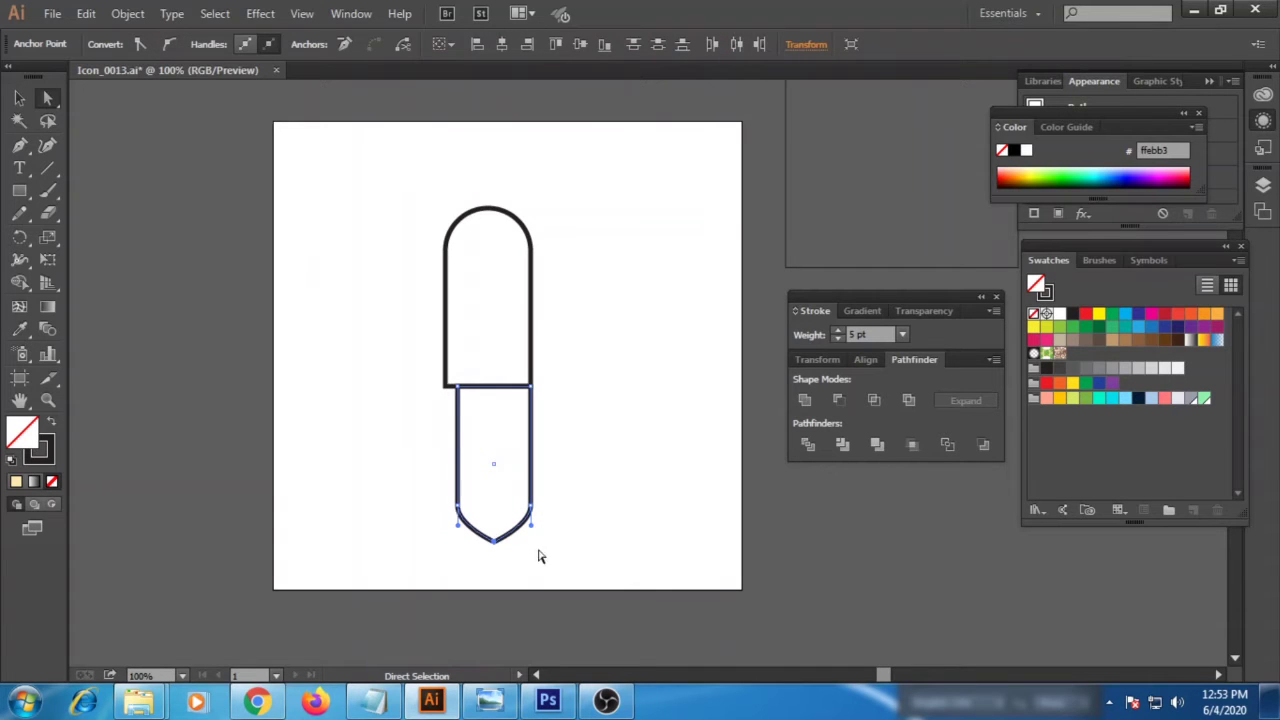
key(shift+Down)
key(shift+Down)
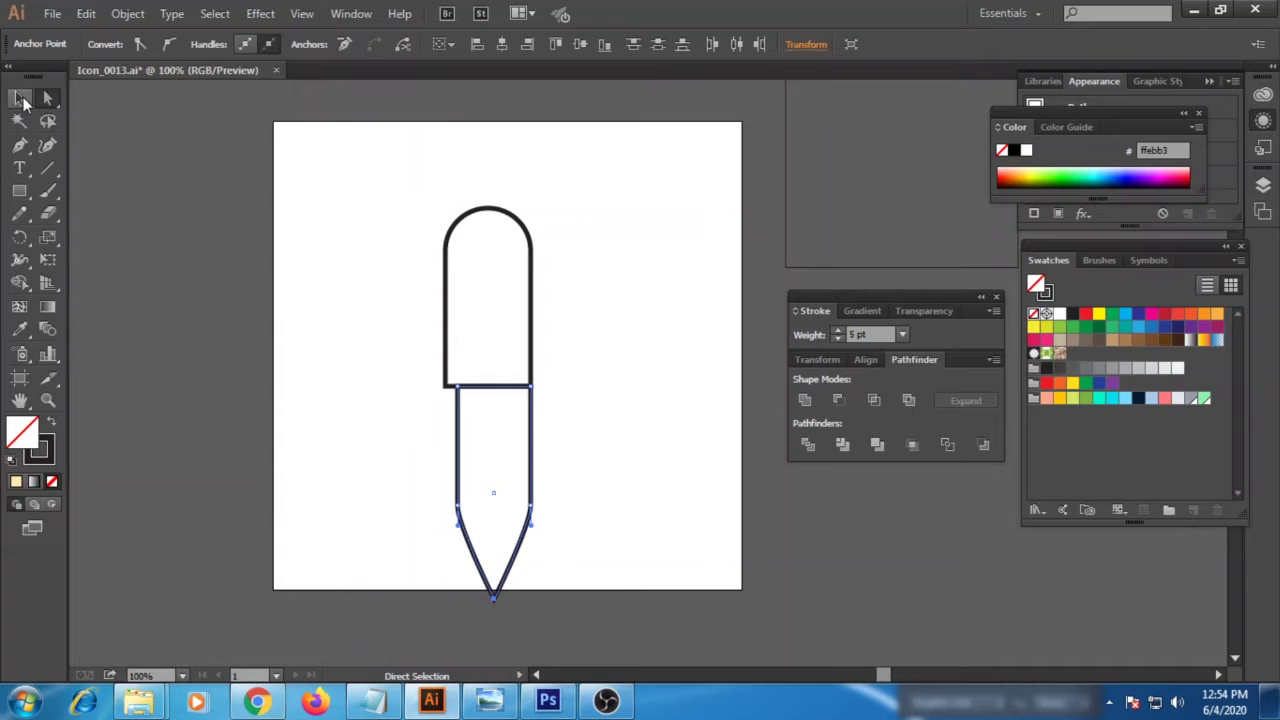
Move the pointed shape aside to the right of the cap and delete its top edge
click(22, 100)
drag(534, 451, 656, 451)
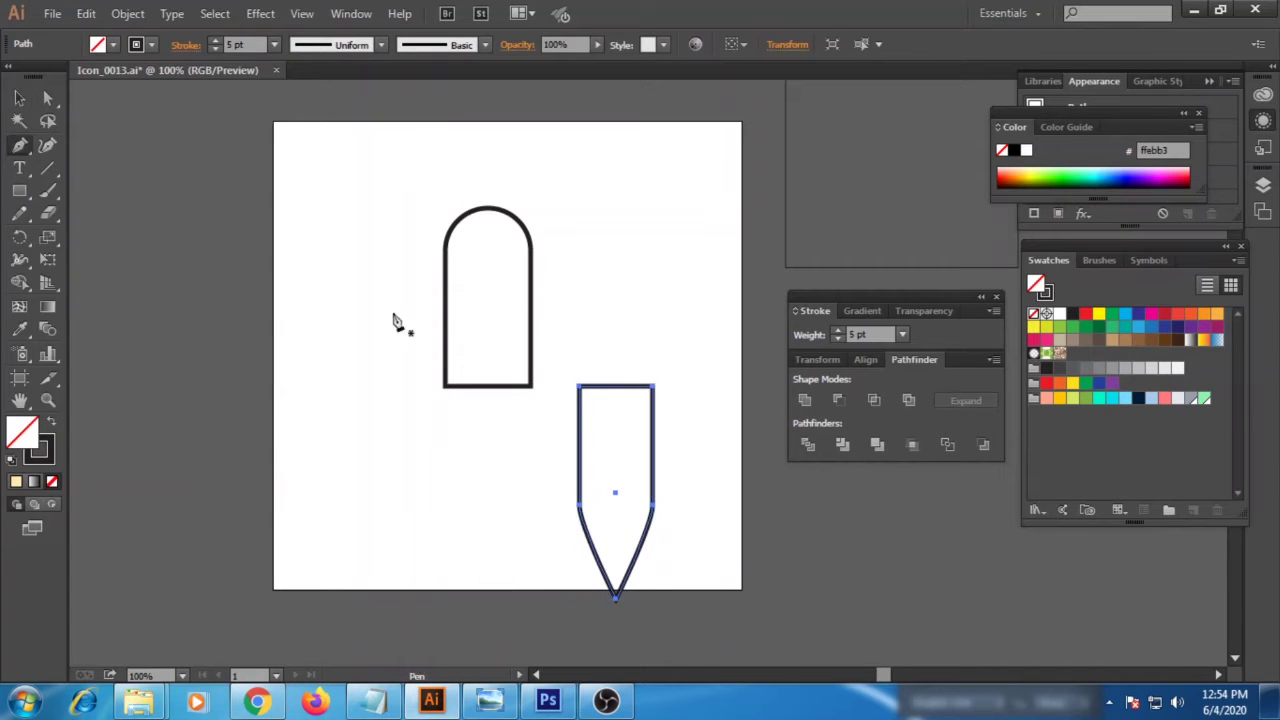
click(627, 387)
key(Delete)
Place the open pointed shape centred under the cap and shift the whole pen up on the artboard
click(20, 98)
drag(541, 469, 414, 469)
drag(571, 486, 405, 316)
drag(488, 381, 507, 328)
click(397, 462)
Draw the pen clip as an open path running out from the cap's left side, downward, and curving outward at its end
drag(465, 208, 444, 207)
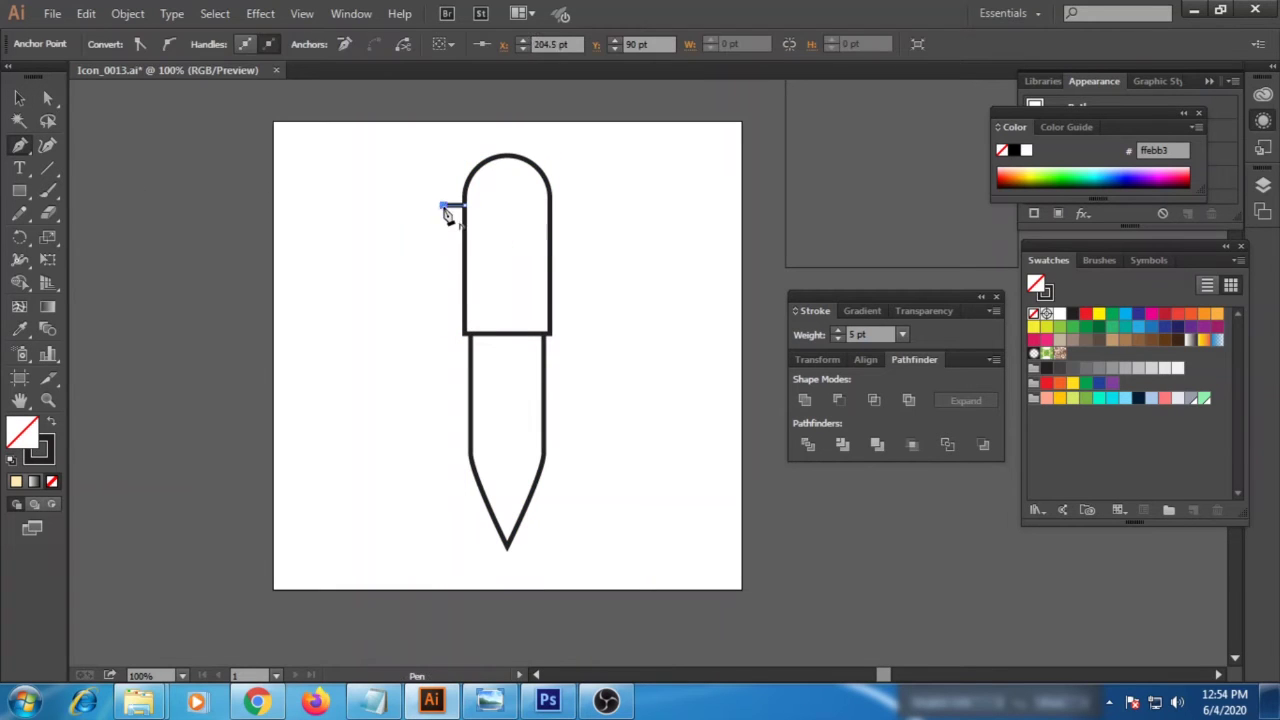
click(442, 301)
drag(433, 295, 405, 269)
click(375, 262)
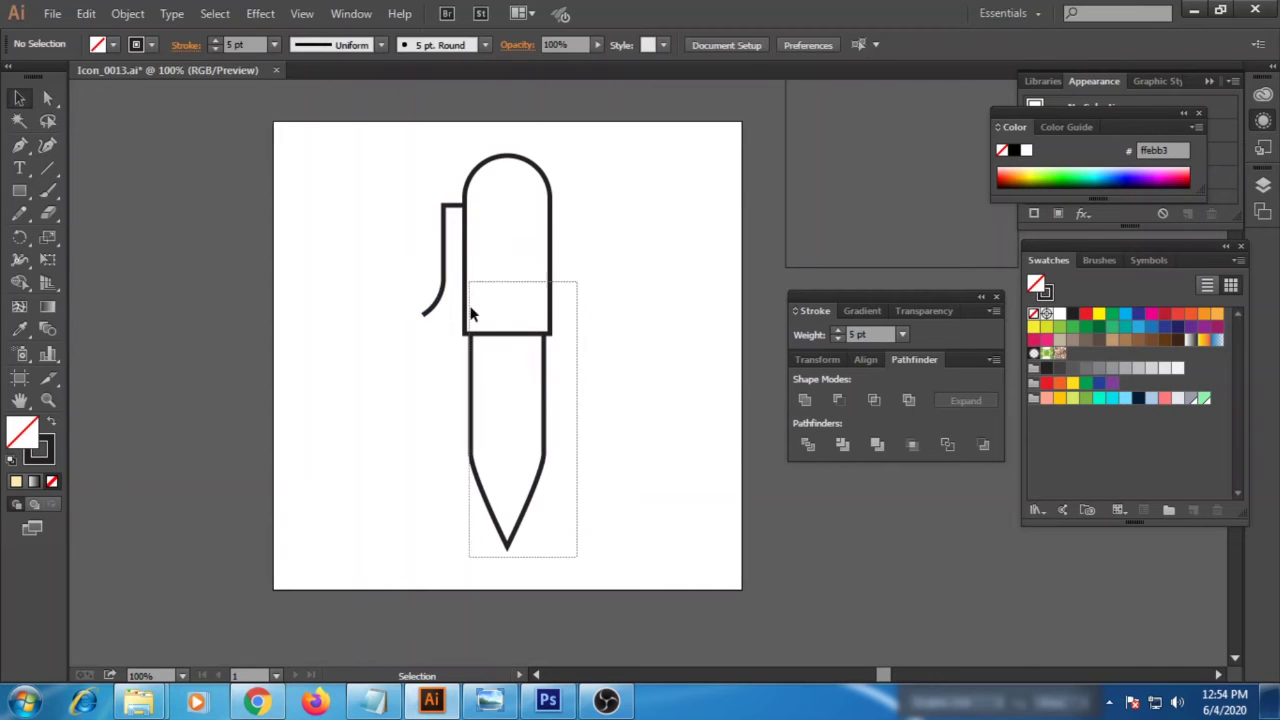
Scale the complete pen down, reposition it in the artboard's left half and group its parts
drag(470, 308, 430, 275)
drag(551, 547, 502, 396)
drag(570, 466, 400, 238)
key(ctrl+g)
Draw a wide unfilled rectangle to the right of the pen as the check outline
click(595, 389)
mouse_move(503, 243)
mouse_down()
mouse_move(433, 292)
mouse_move(730, 431)
mouse_up()
click(529, 326)
key(p)
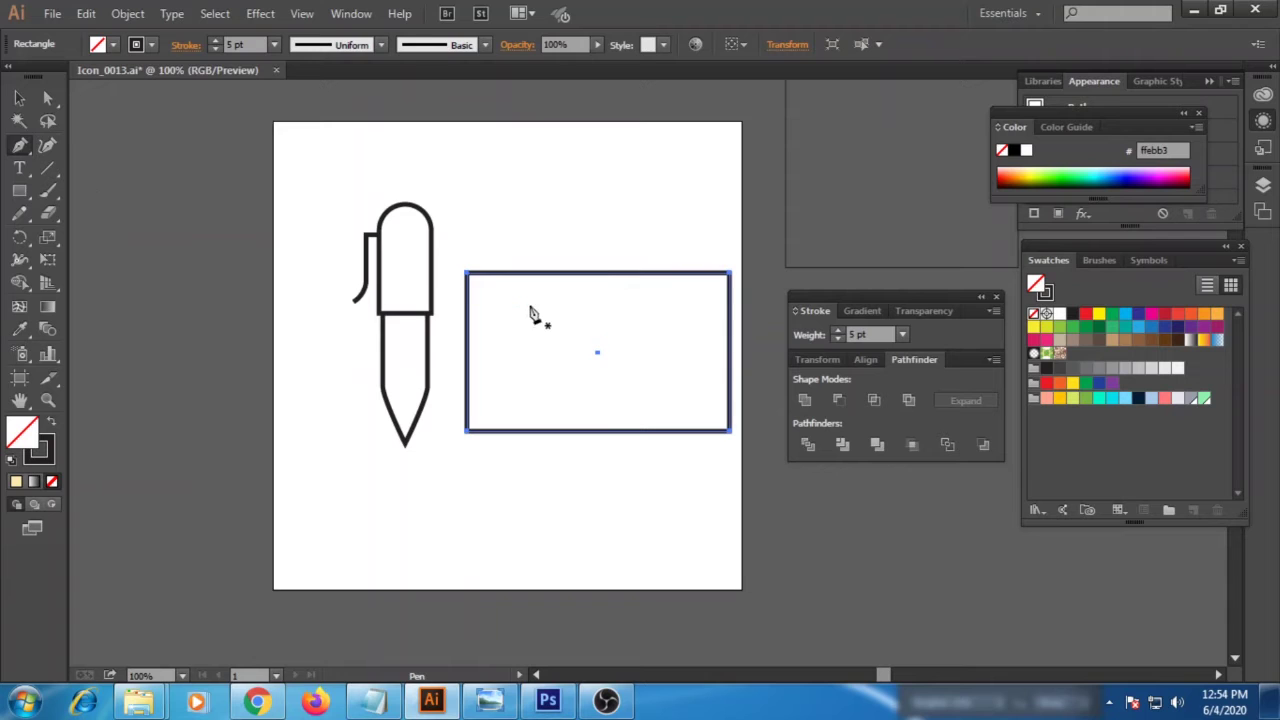
key(v)
Overlap the pen with the rectangle's upper-left part, aligning the clip with its left edge, and centre the artwork on the artboard
click(431, 353)
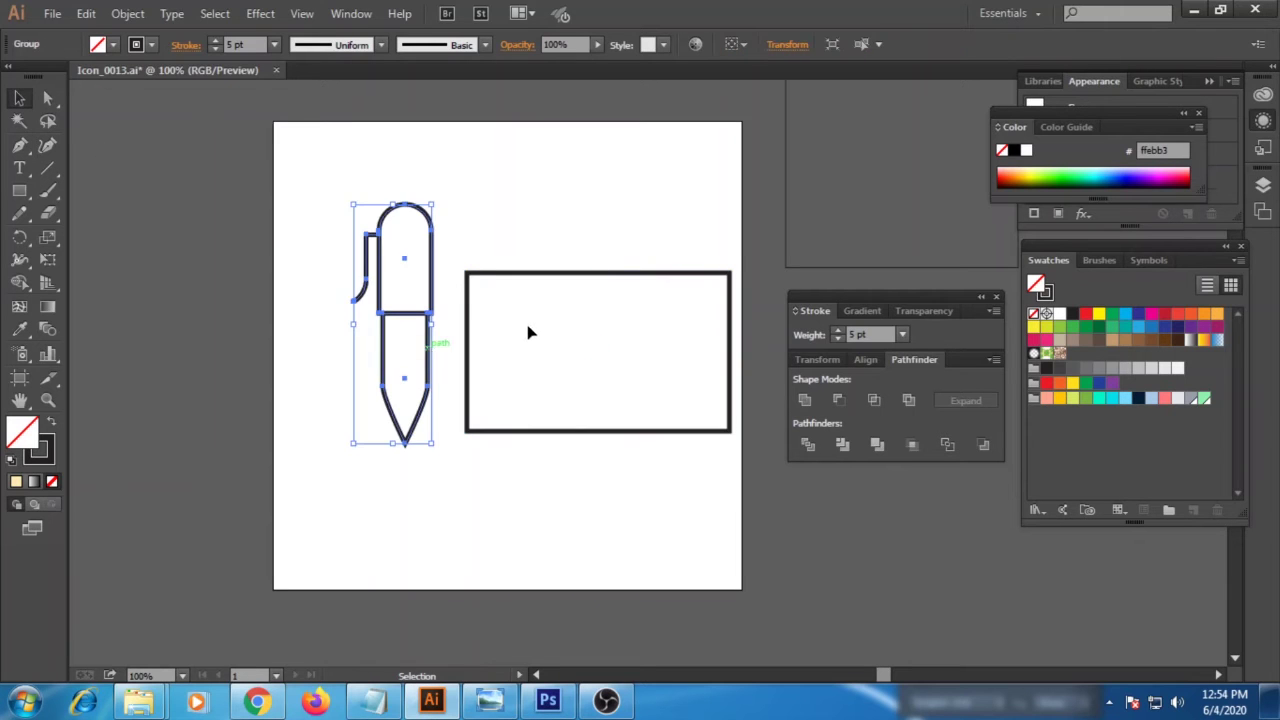
drag(530, 333, 538, 292)
click(666, 377)
drag(697, 491, 451, 214)
drag(549, 248, 466, 279)
click(295, 350)
Give all the artwork's strokes round caps and round corners
key(ctrl+a)
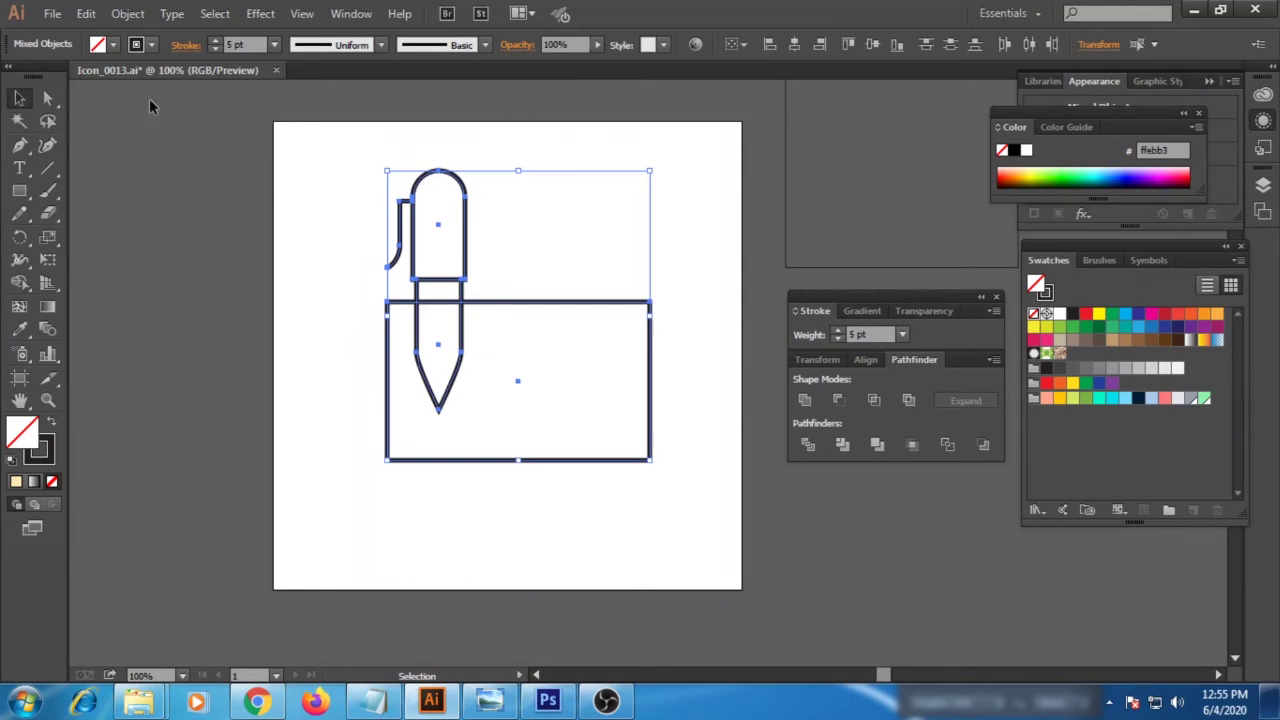
click(185, 45)
click(423, 220)
click(683, 294)
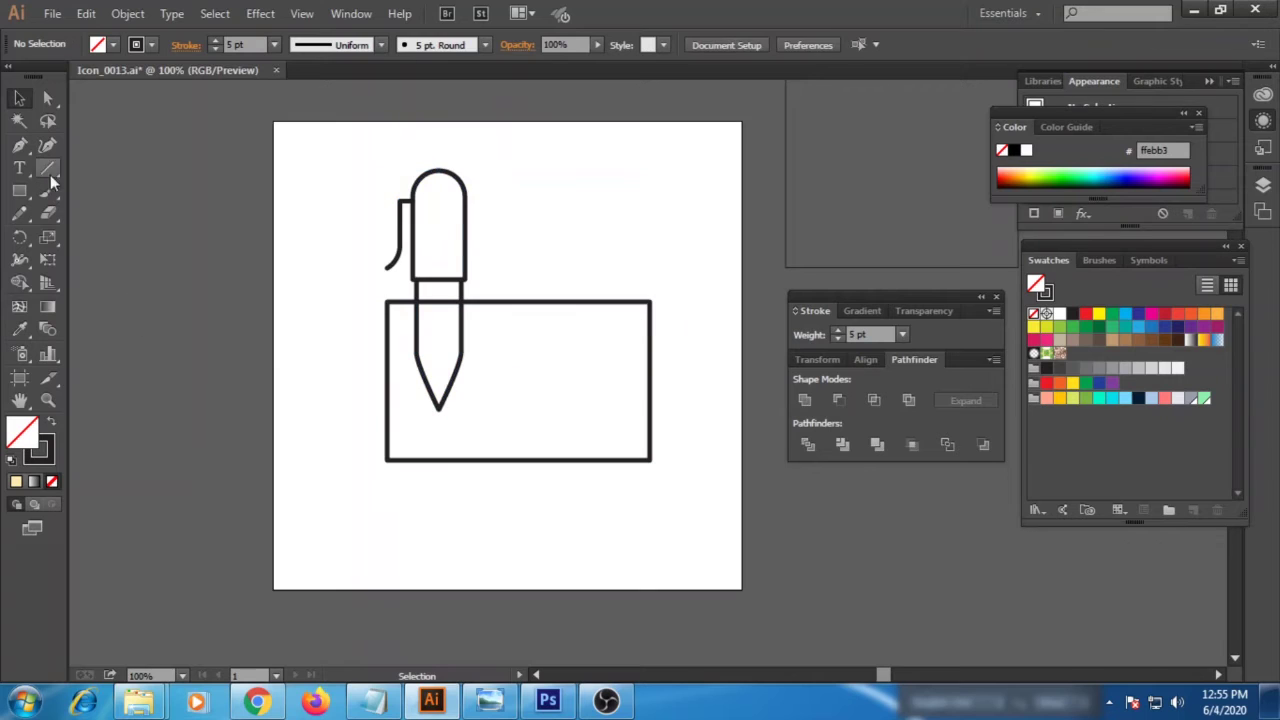
Draw three stacked horizontal lines inside the rectangle to the right of the pen tip, starting the lowest one closer to the tip
click(19, 145)
click(473, 331)
click(578, 331)
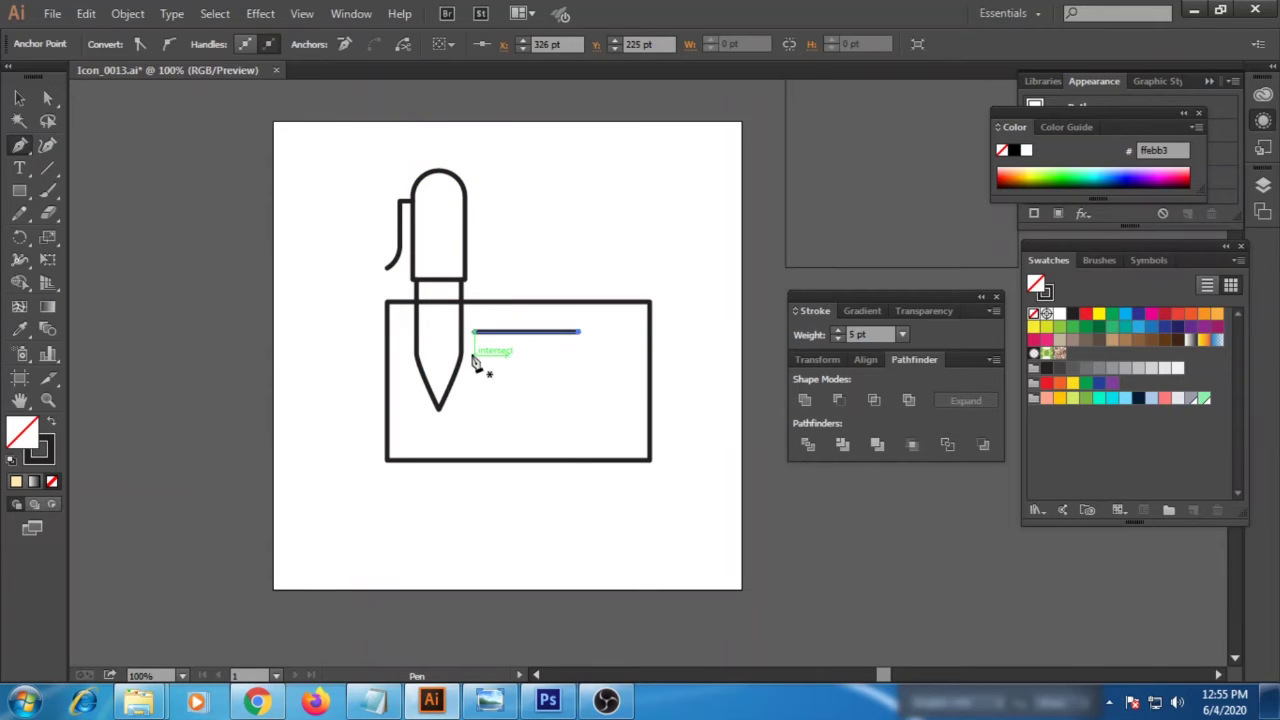
click(474, 355)
click(578, 355)
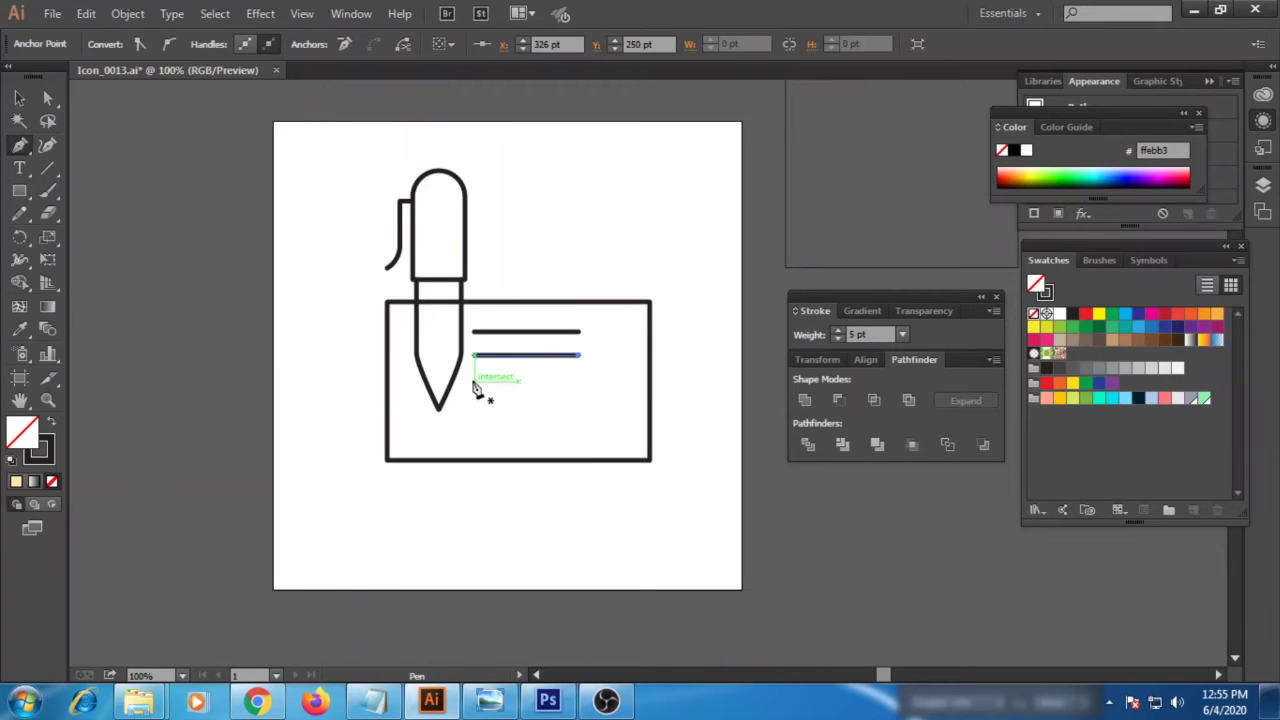
click(463, 381)
click(575, 381)
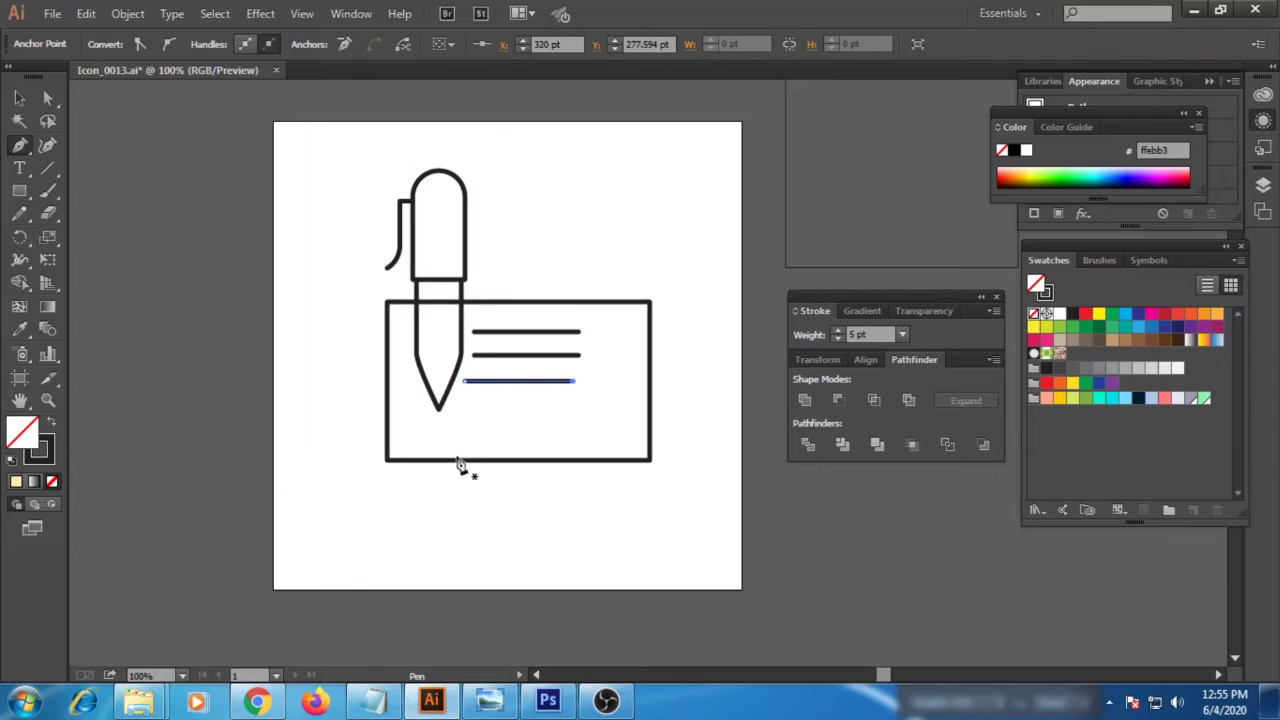
Draw two short horizontal lines side by side near the rectangle's bottom edge, the second one shorter
click(415, 435)
click(476, 435)
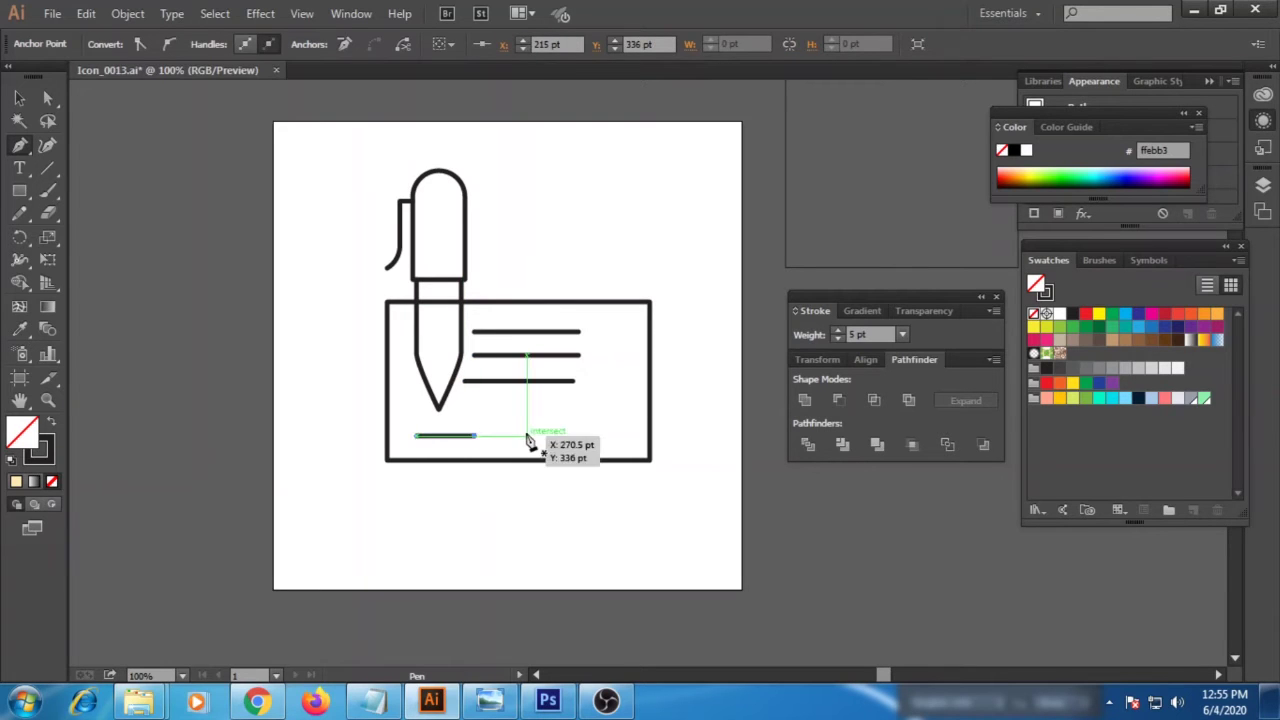
click(525, 435)
click(571, 435)
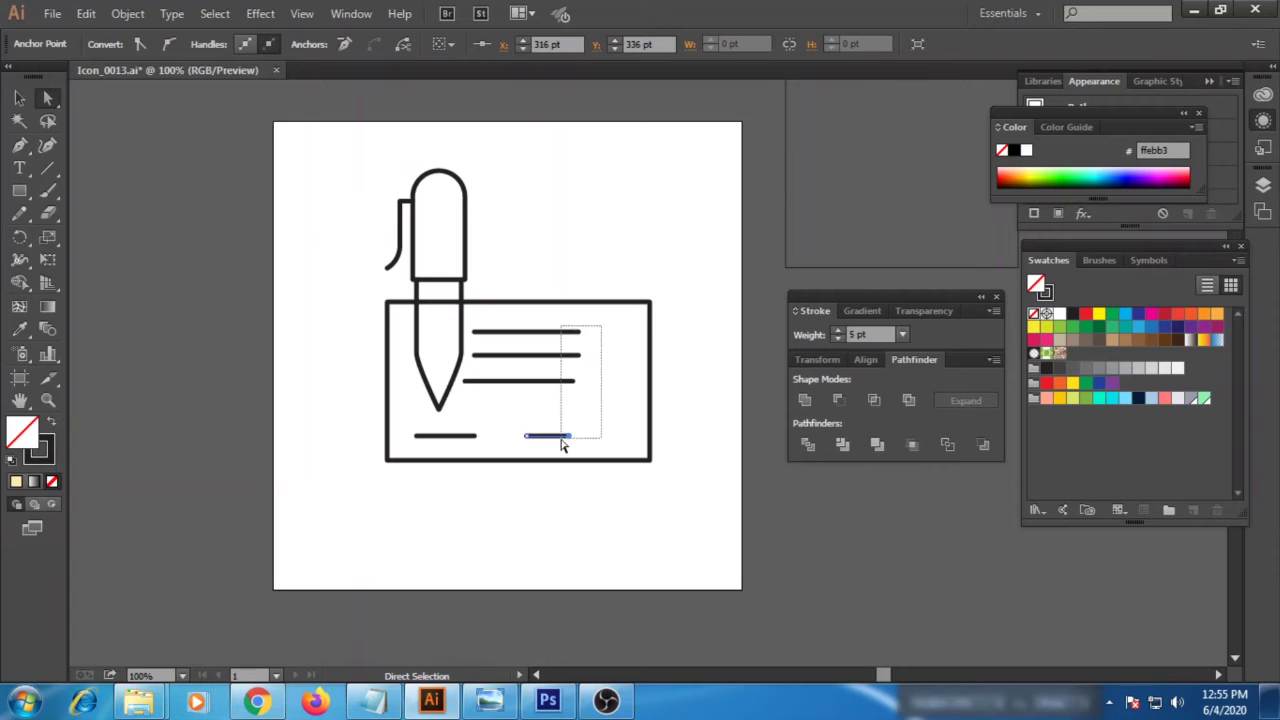
Align the right endpoints of the three upper lines and the short lower-right line, and move them left to shorten the lines
drag(562, 440, 562, 441)
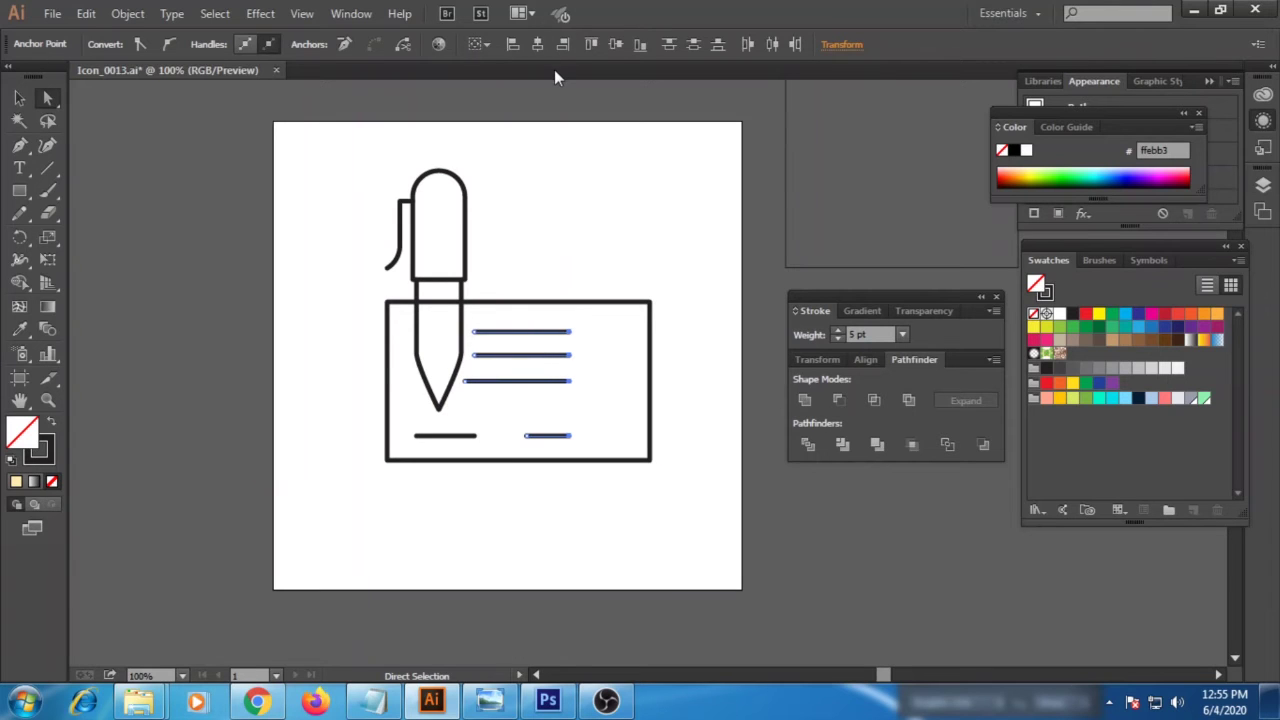
key(shift+Left)
key(shift+Left)
click(19, 97)
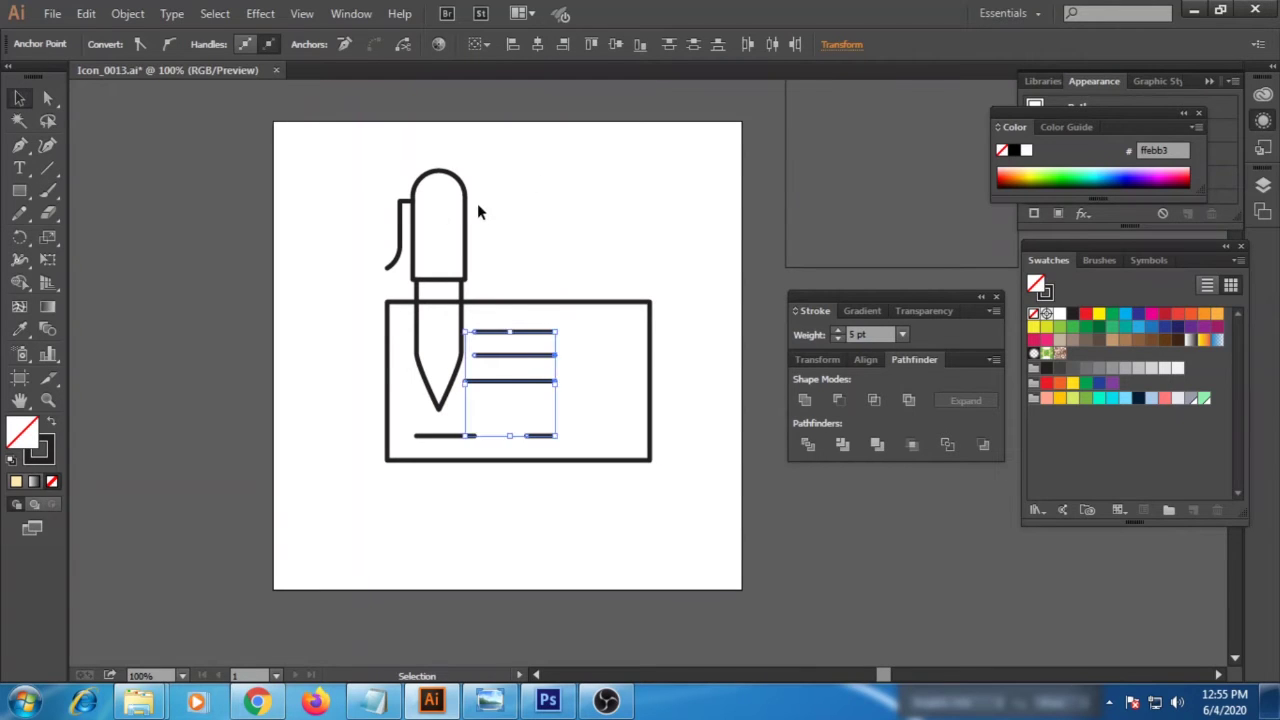
click(477, 209)
Turn the topmost line inside the rectangle into a dashed line with a 12 pt dash
click(506, 333)
click(185, 44)
click(13, 174)
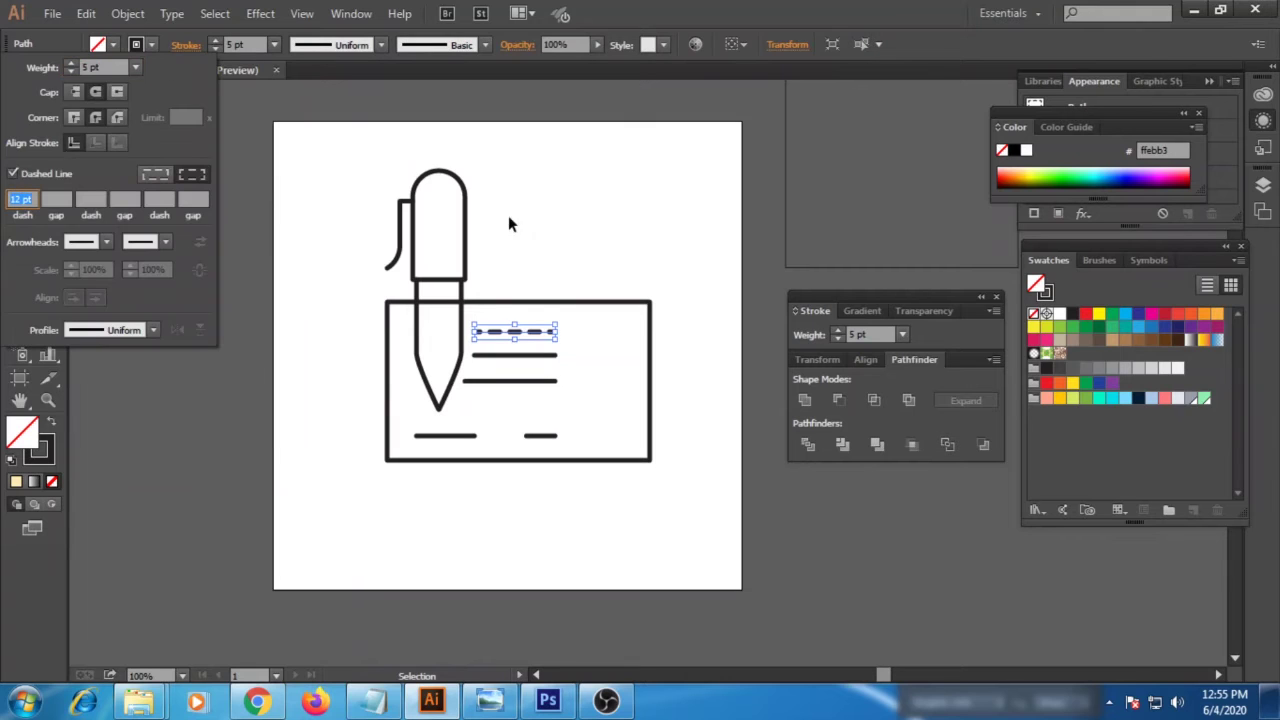
click(520, 251)
Add a "$" text object above the rectangle and set its font to Arial Regular
key(t)
click(567, 271)
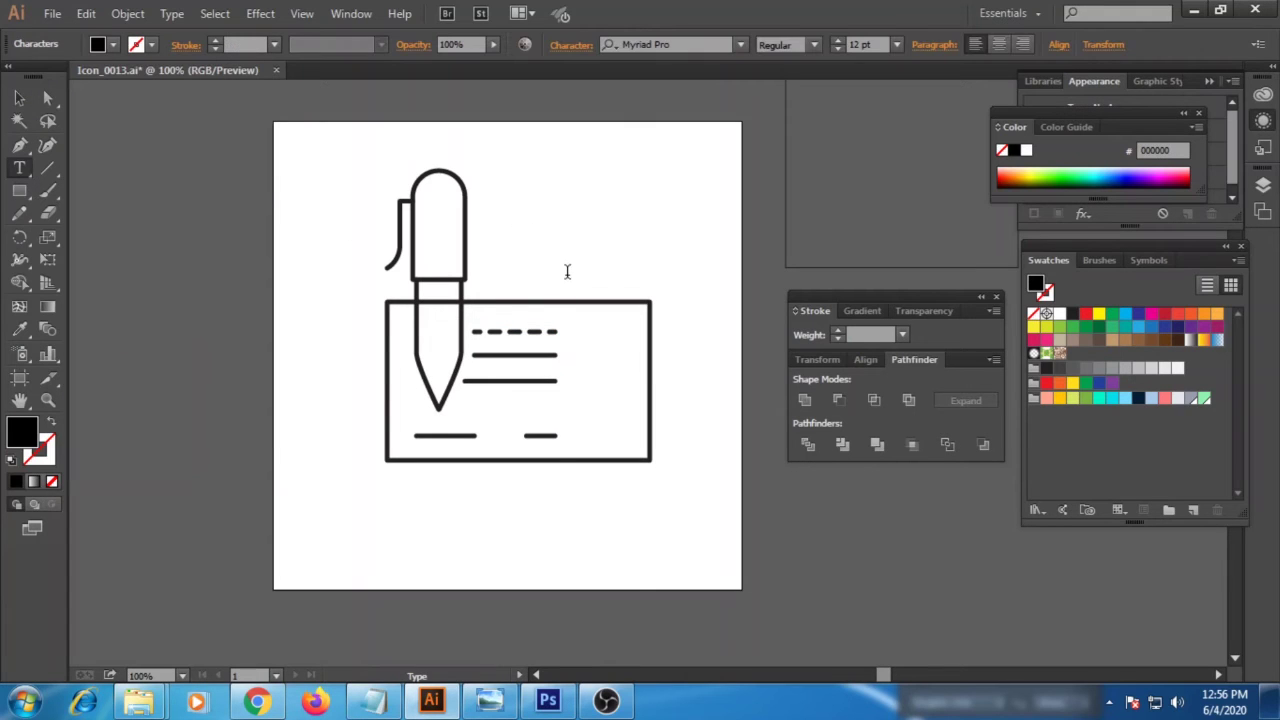
click(688, 44)
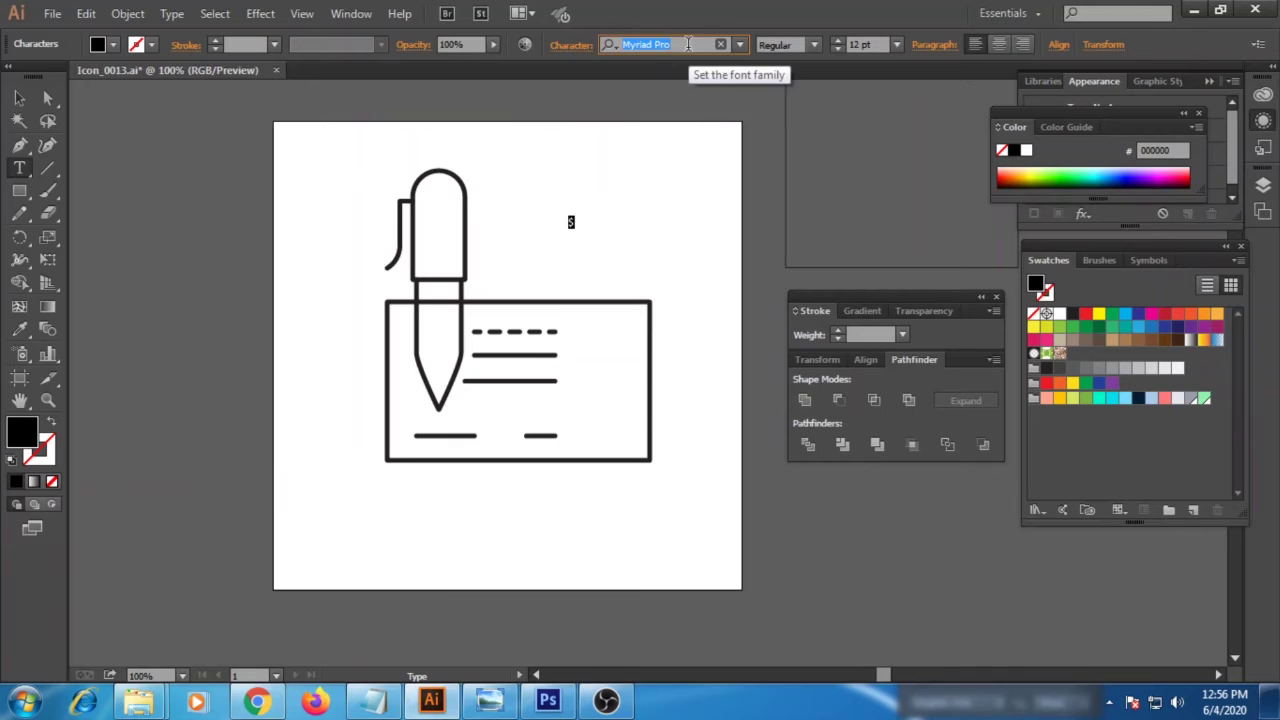
text(arial)
click(668, 199)
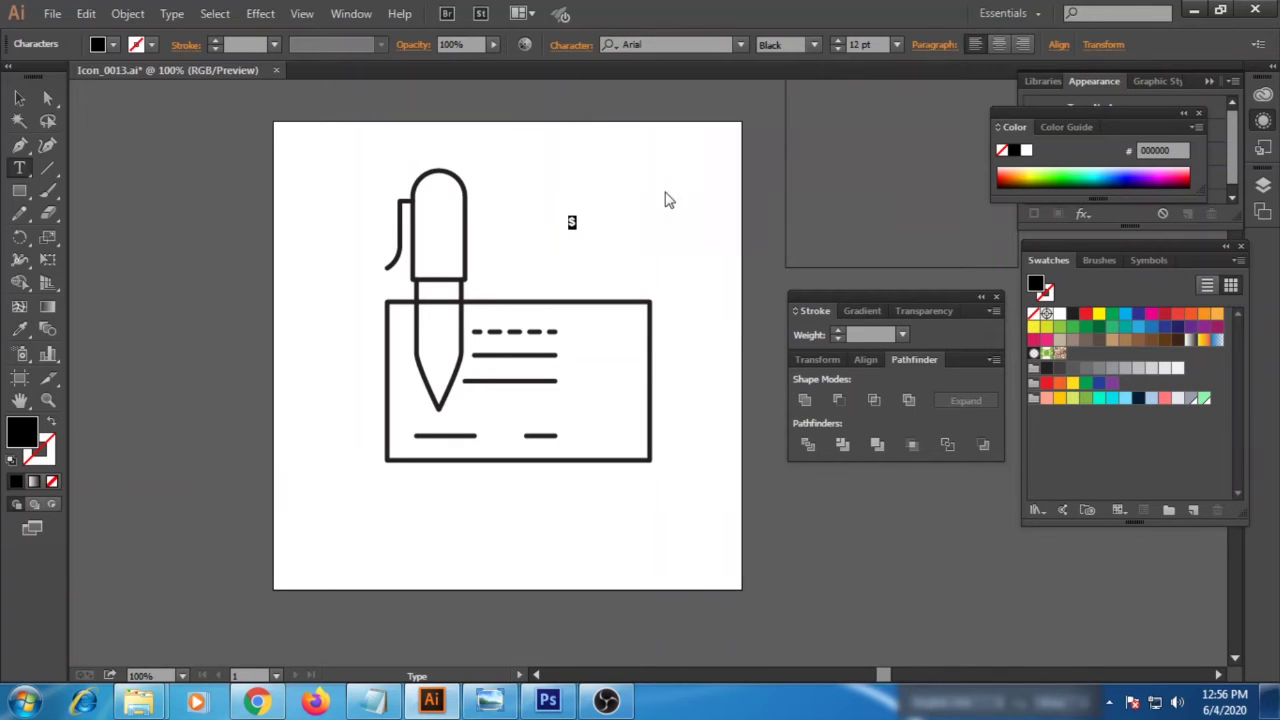
click(740, 44)
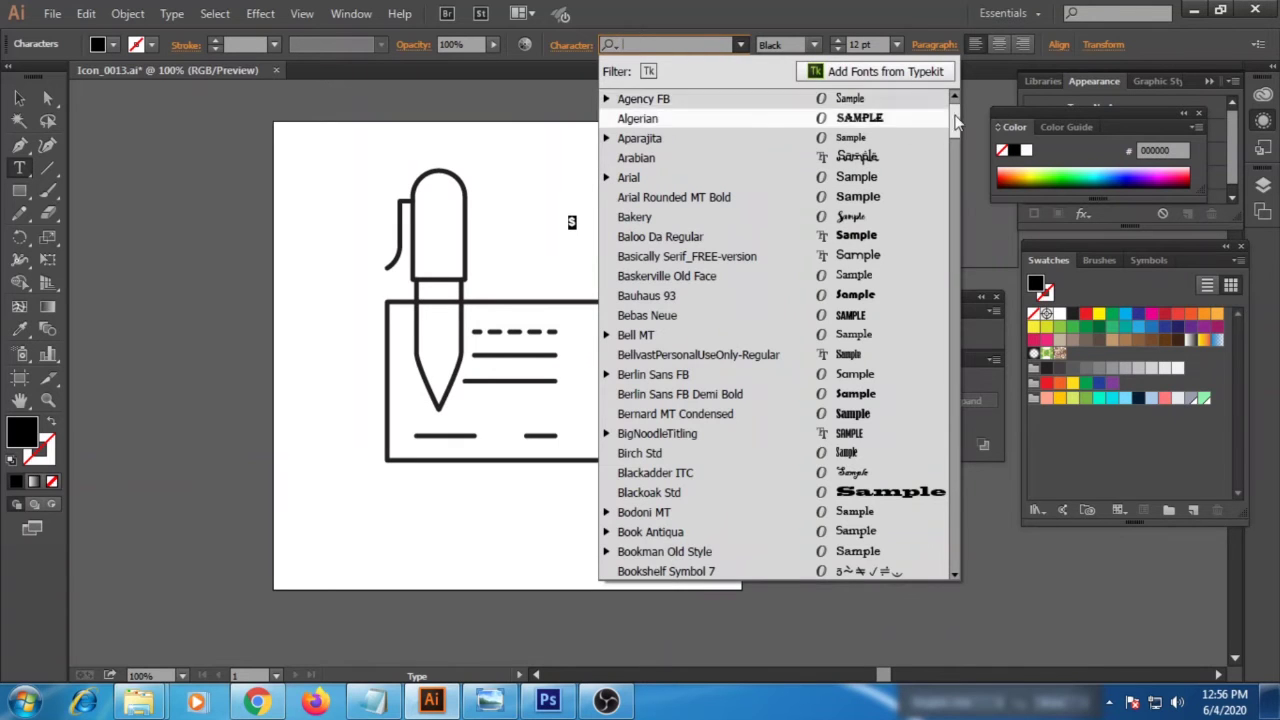
text(arial)
key(Return)
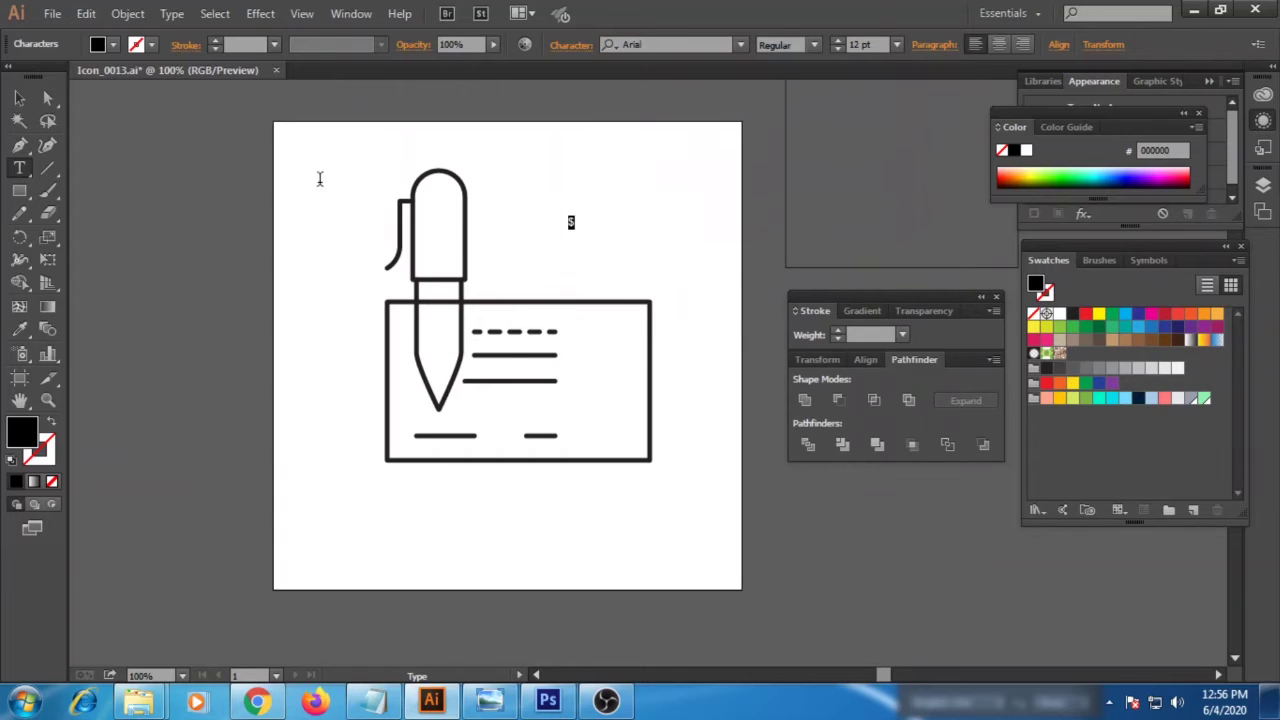
key(Escape)
Enlarge the dollar sign to about 129 pt and place it inside the rectangle's right side
drag(584, 214, 617, 172)
drag(574, 247, 591, 438)
drag(609, 369, 639, 317)
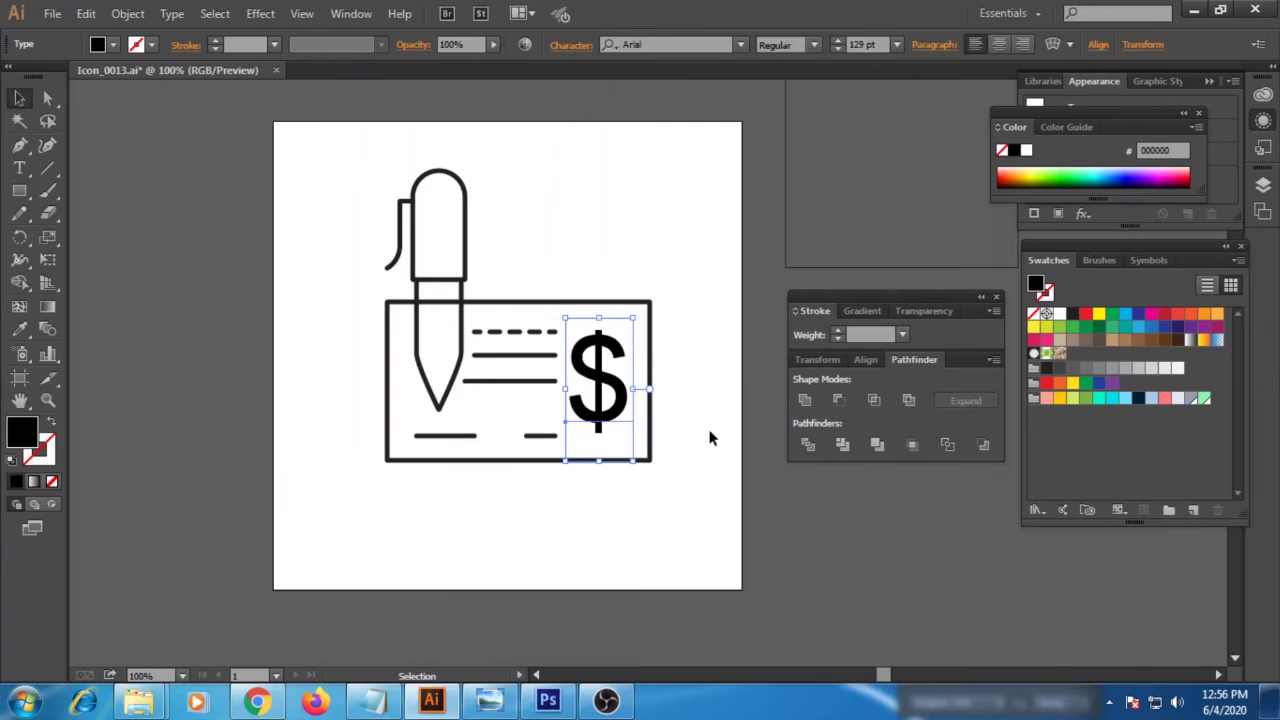
Nudge the dollar sign to centre it between the lines and the rectangle's right edge, and expand its text into shapes
click(709, 431)
drag(617, 421, 628, 420)
click(641, 409)
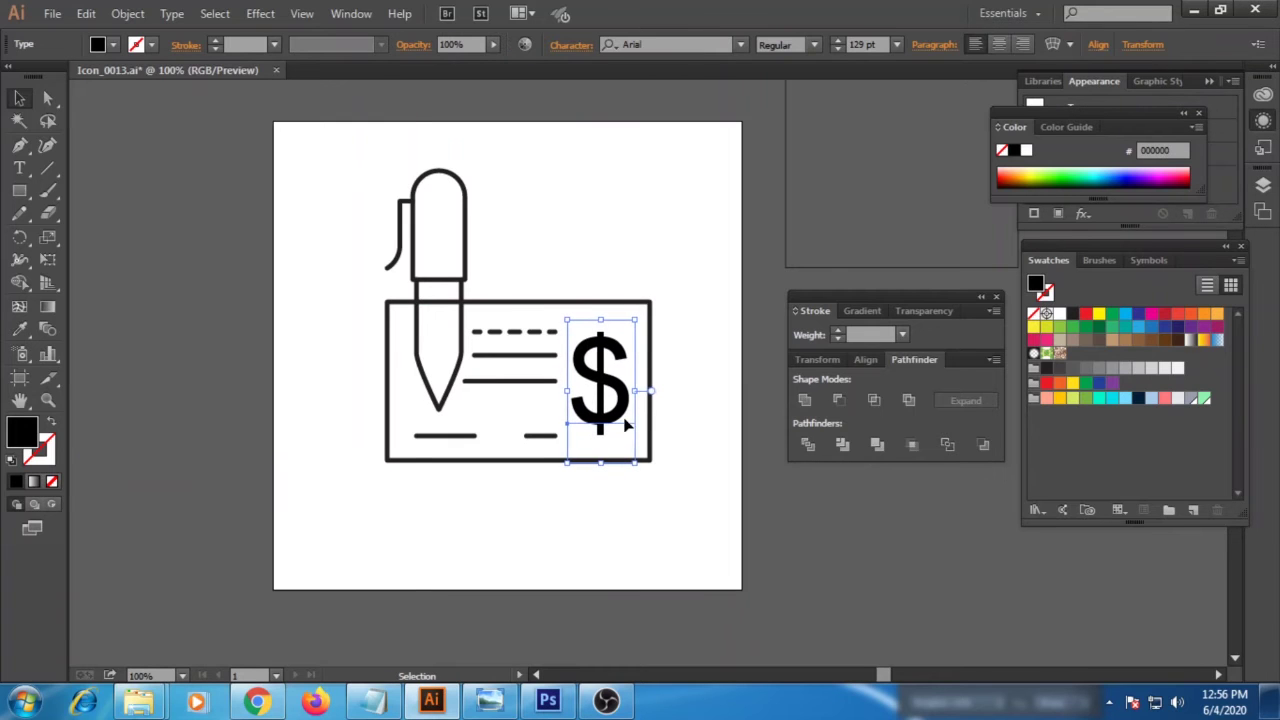
click(126, 13)
click(195, 215)
click(591, 452)
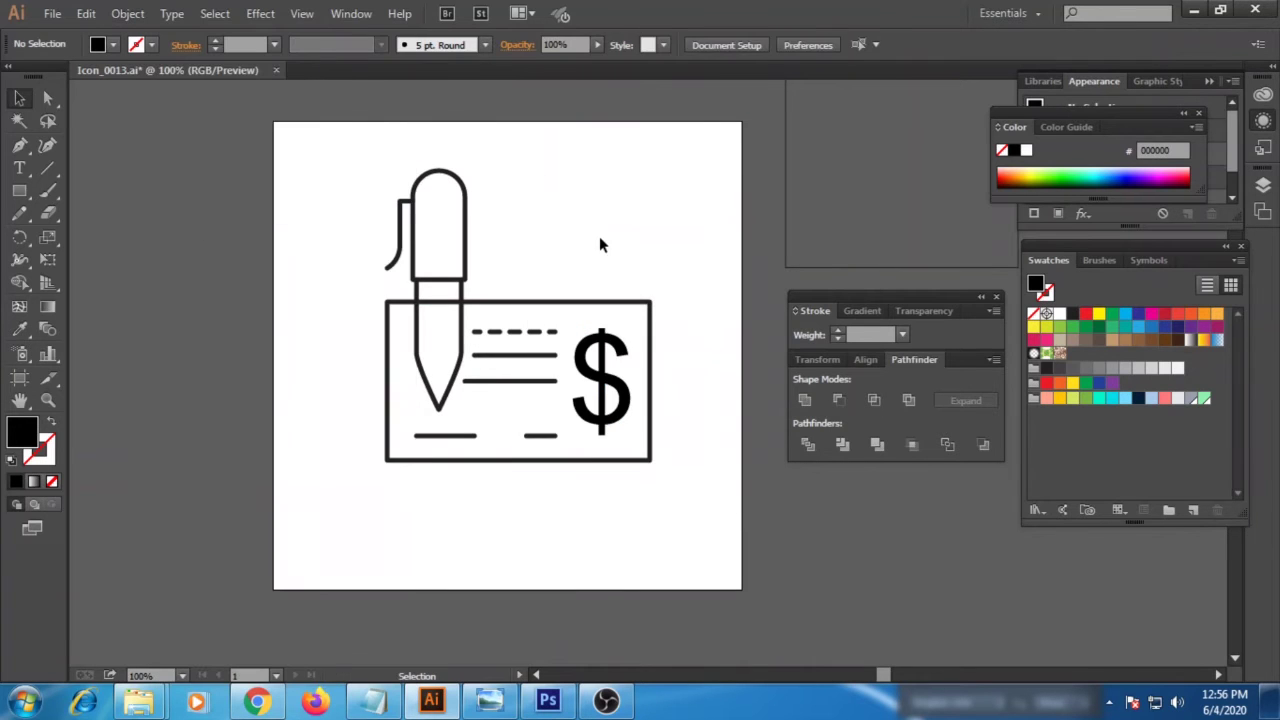
Draw a slightly inset rectangle of about 274 x 163 pt over the check, fill it with light gray d1d3d4 and send it to the back
key(ctrl+plus)
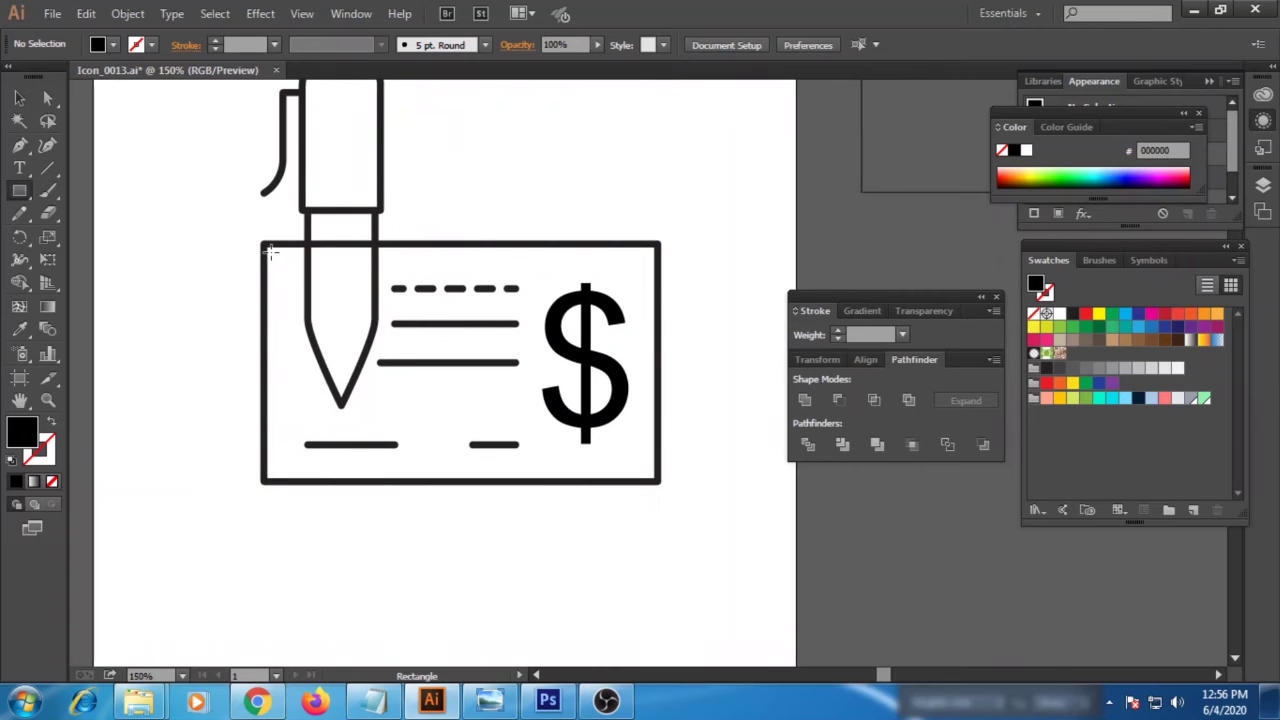
drag(270, 251, 658, 482)
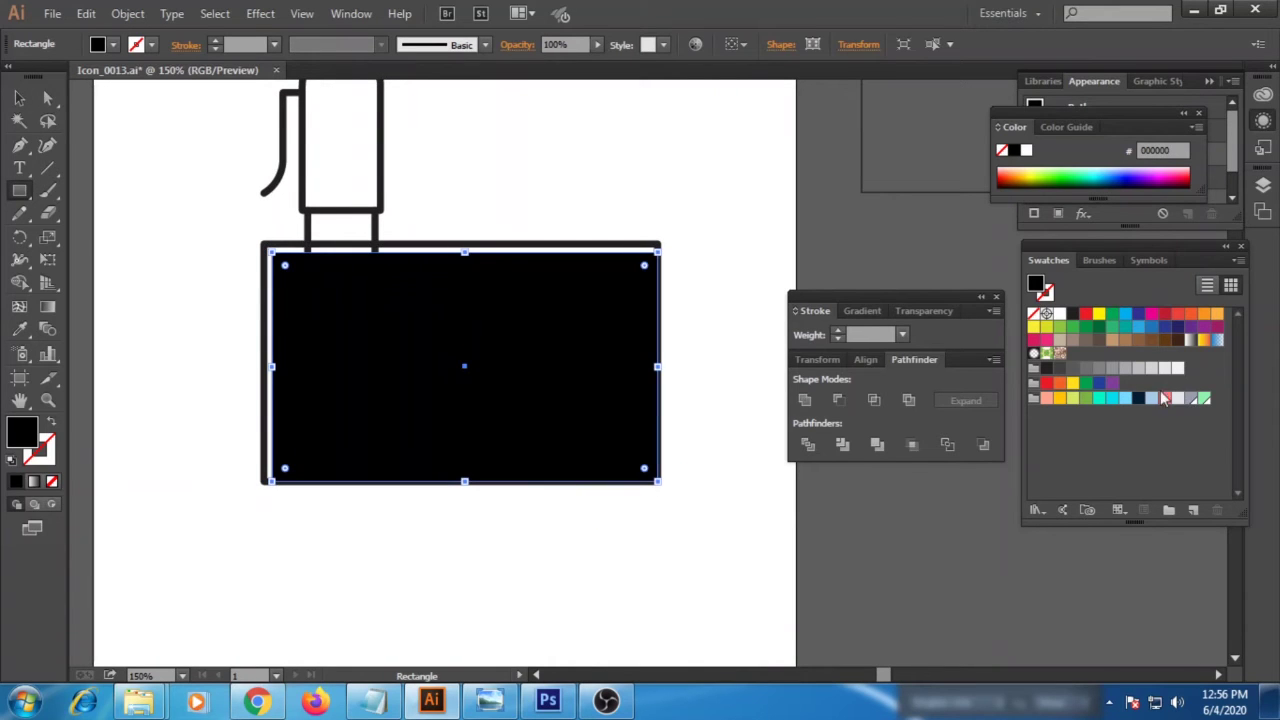
click(1152, 370)
key(v)
key(ctrl+shift+bracketleft)
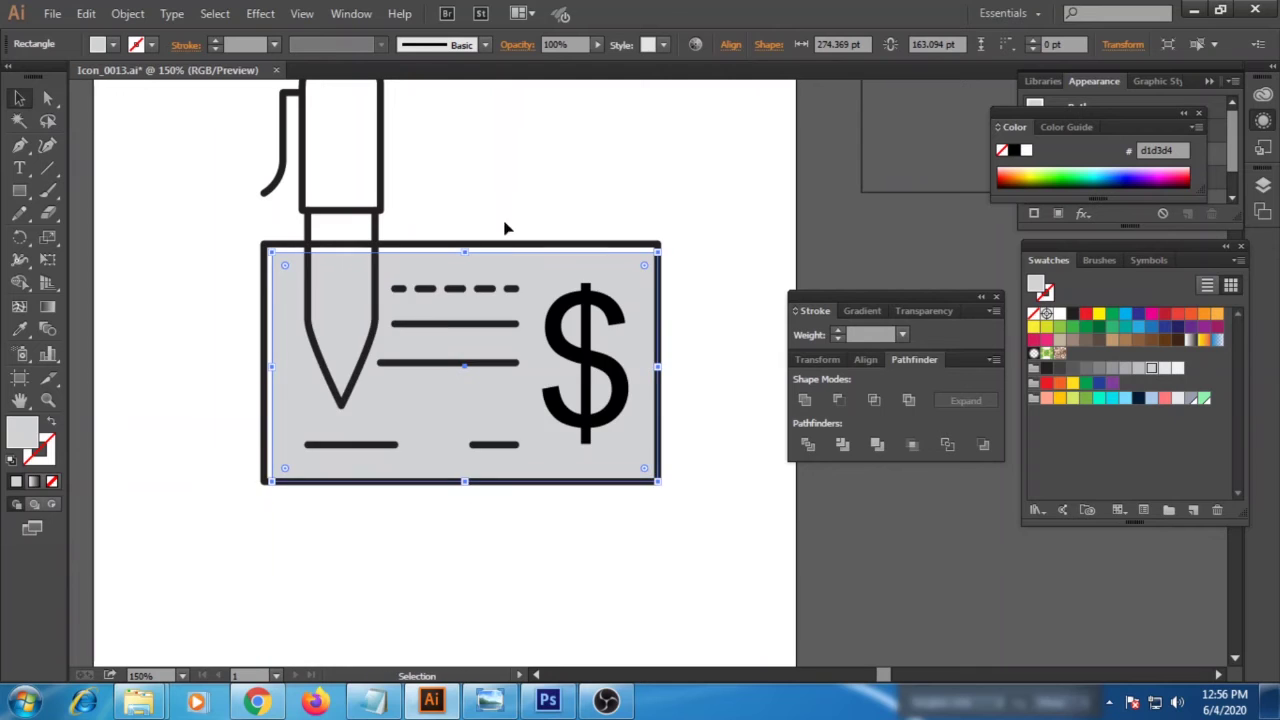
drag(476, 248, 542, 265)
key(ctrl+plus)
key(ctrl+plus)
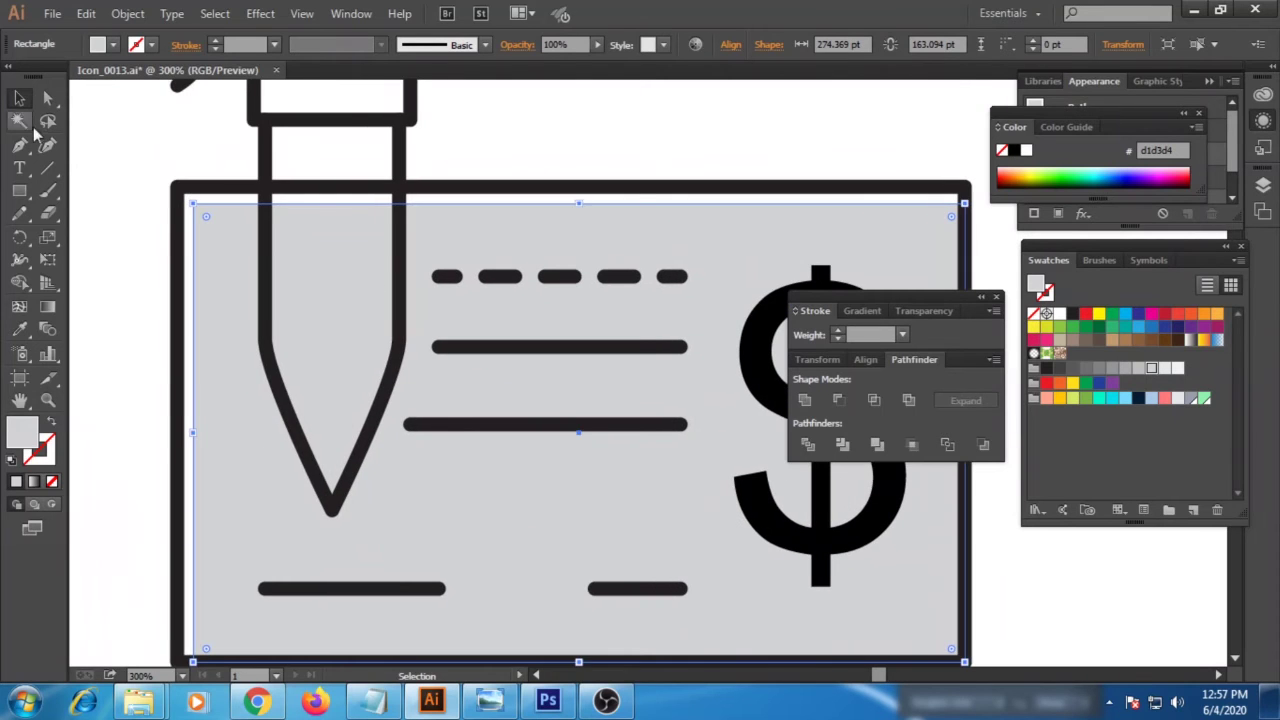
click(19, 144)
click(408, 188)
key(ctrl+z)
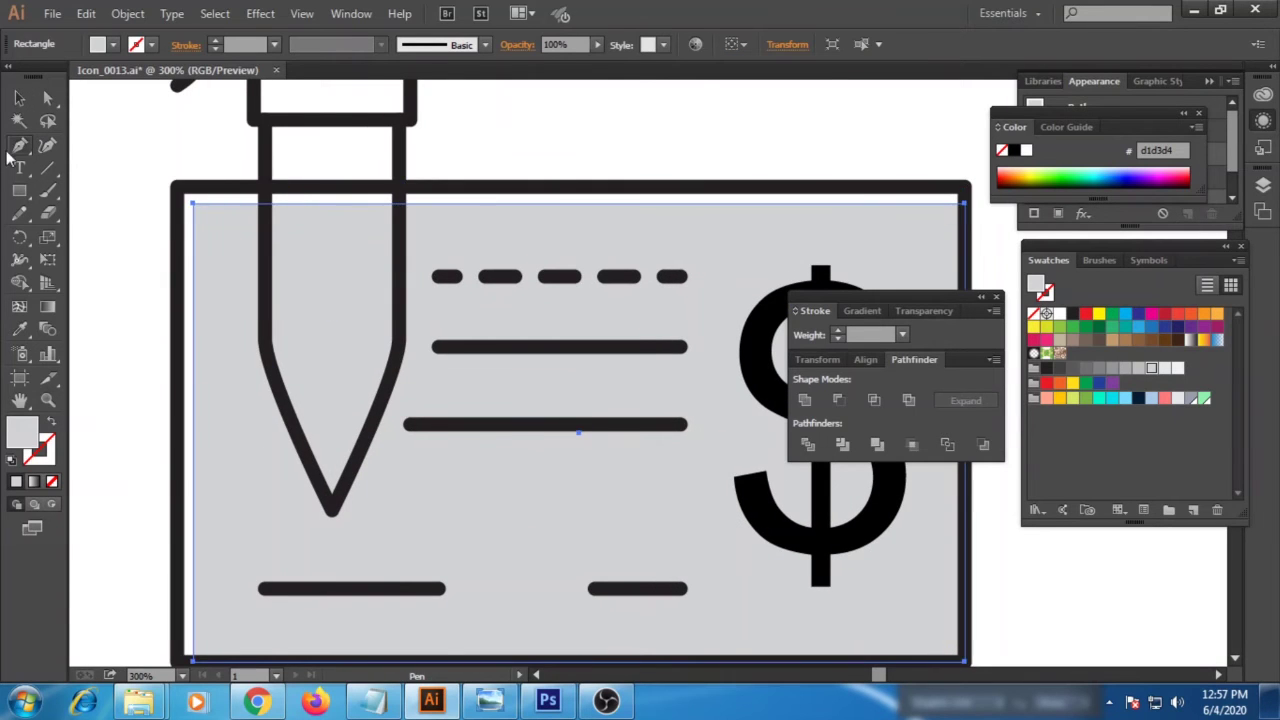
Add anchor points where the pen's sides cross the check outline's upper edge and delete the segment between them
drag(19, 145, 90, 168)
click(403, 189)
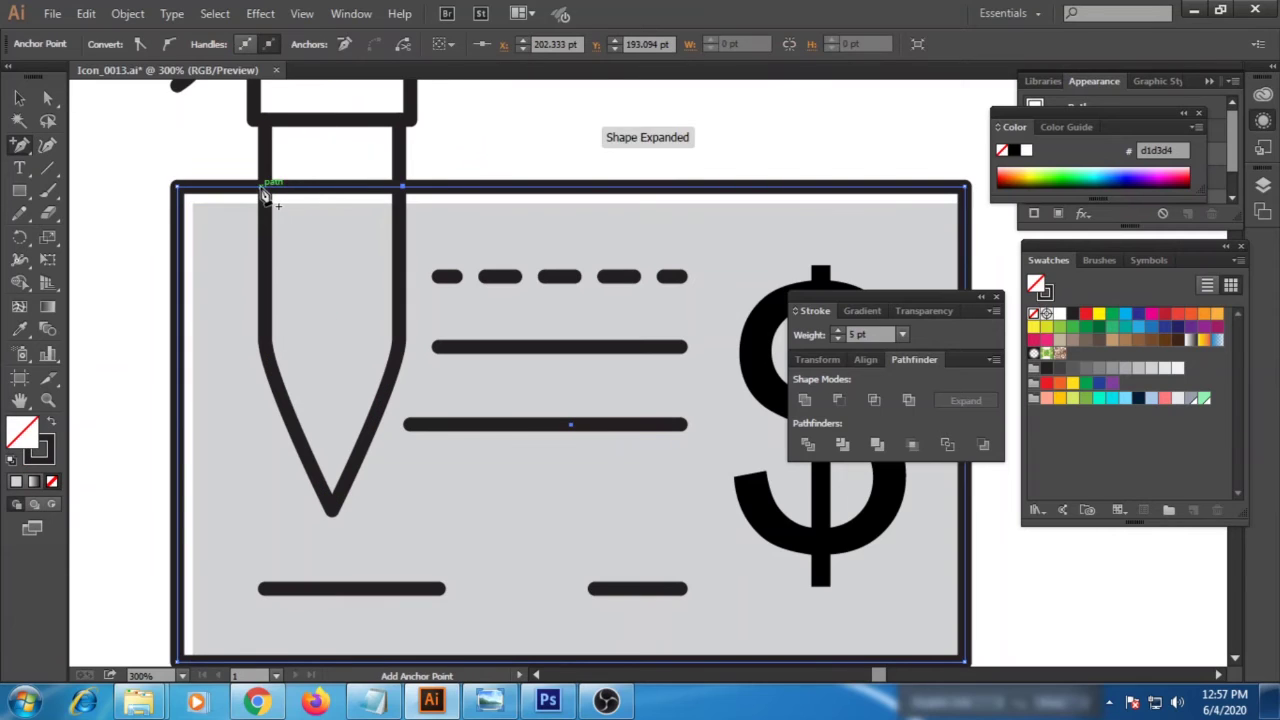
click(263, 189)
drag(25, 152, 55, 157)
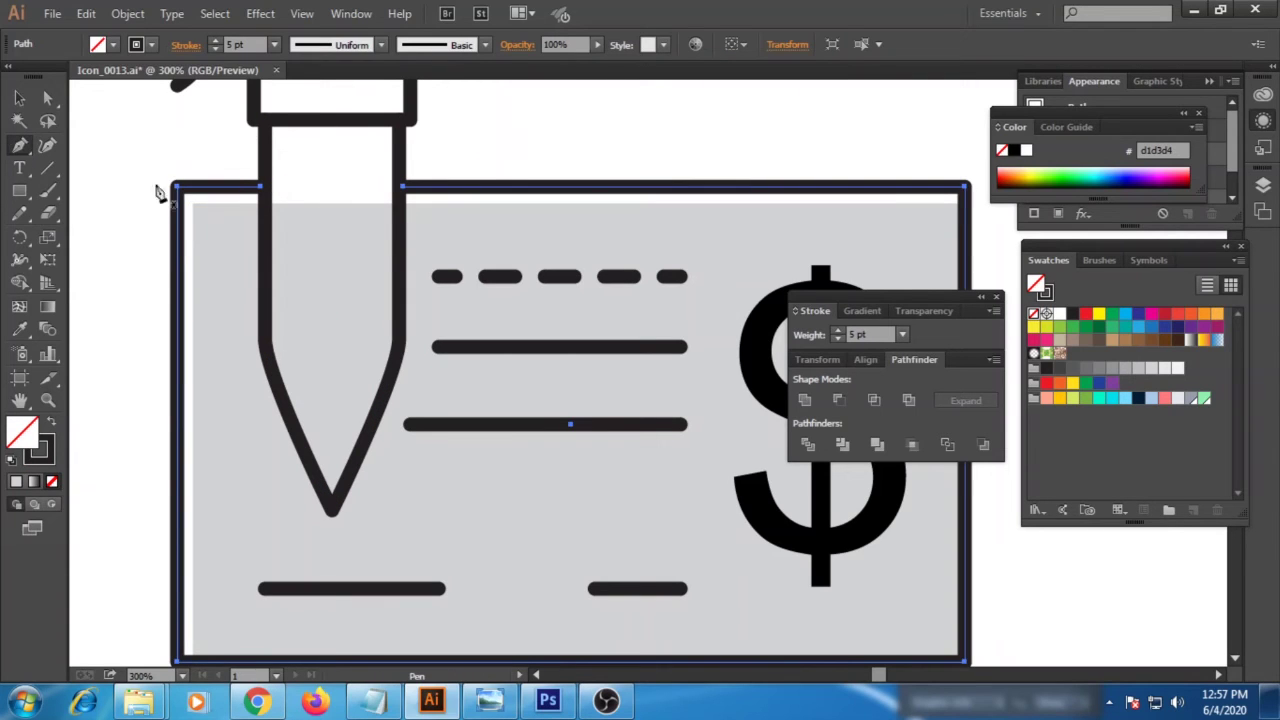
click(277, 126)
shift+click(277, 330)
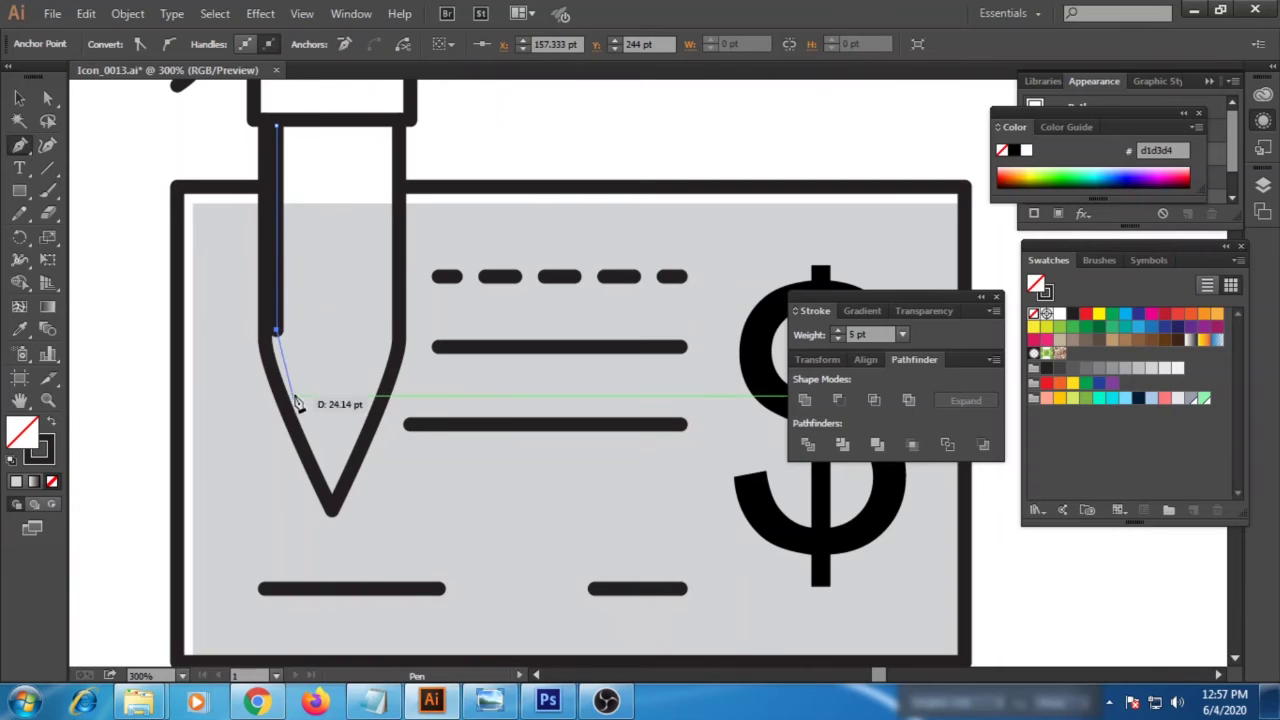
click(331, 510)
click(399, 343)
click(399, 120)
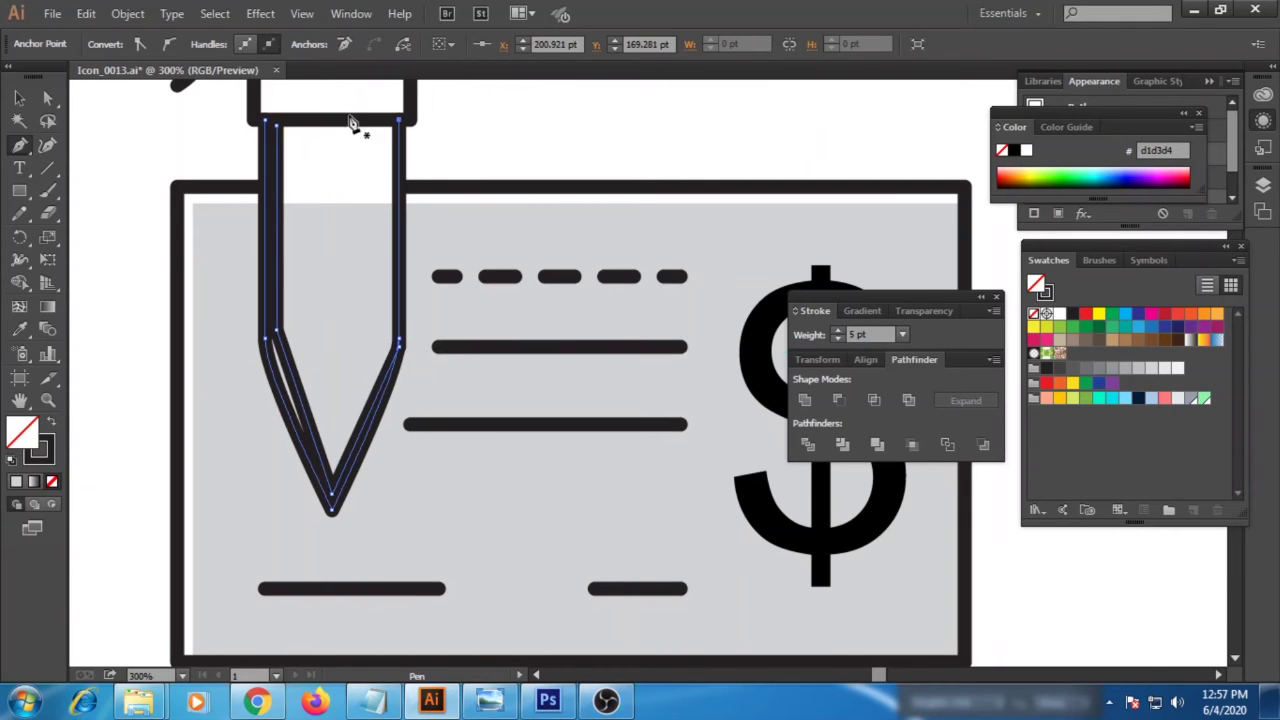
click(279, 123)
click(52, 423)
key(ctrl+z)
key(ctrl+z)
key(ctrl+z)
key(ctrl+z)
key(ctrl+z)
key(ctrl+z)
key(ctrl+z)
Lock the icon's outline artwork, text lines and dollar sign
click(19, 98)
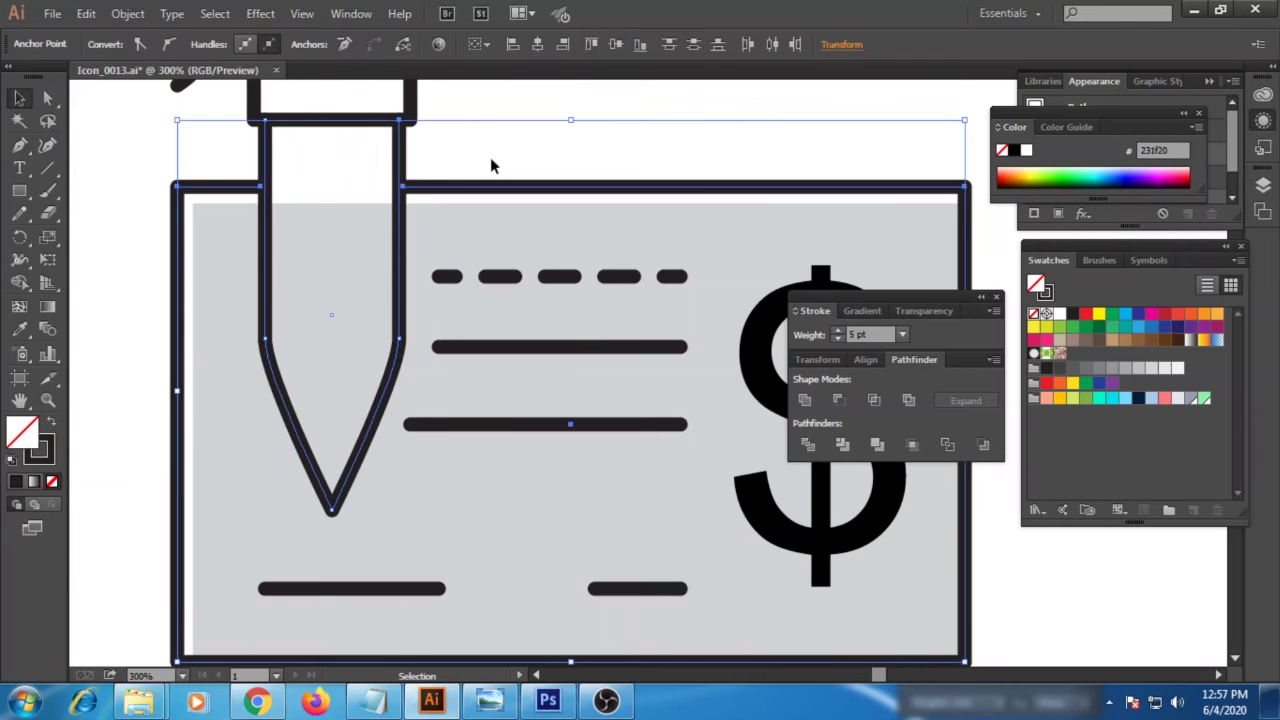
click(497, 176)
key(ctrl+0)
key(ctrl+a)
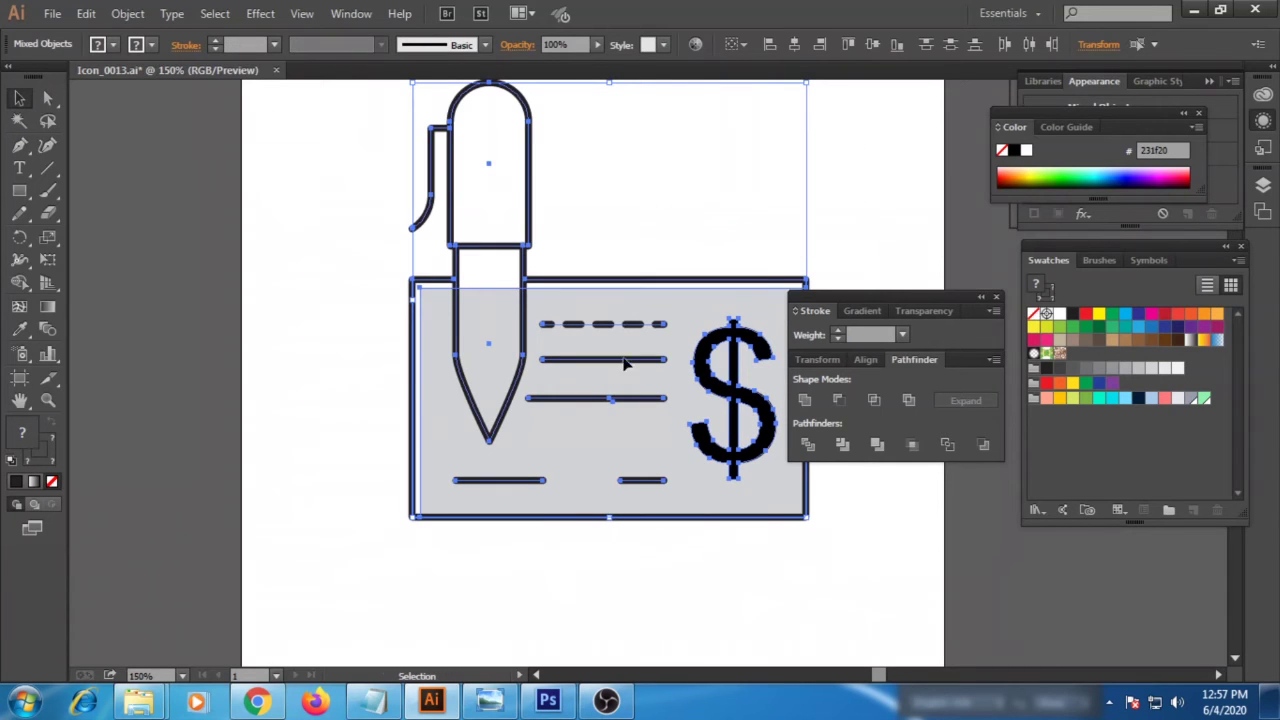
click(127, 13)
mouse_move(197, 123)
click(457, 123)
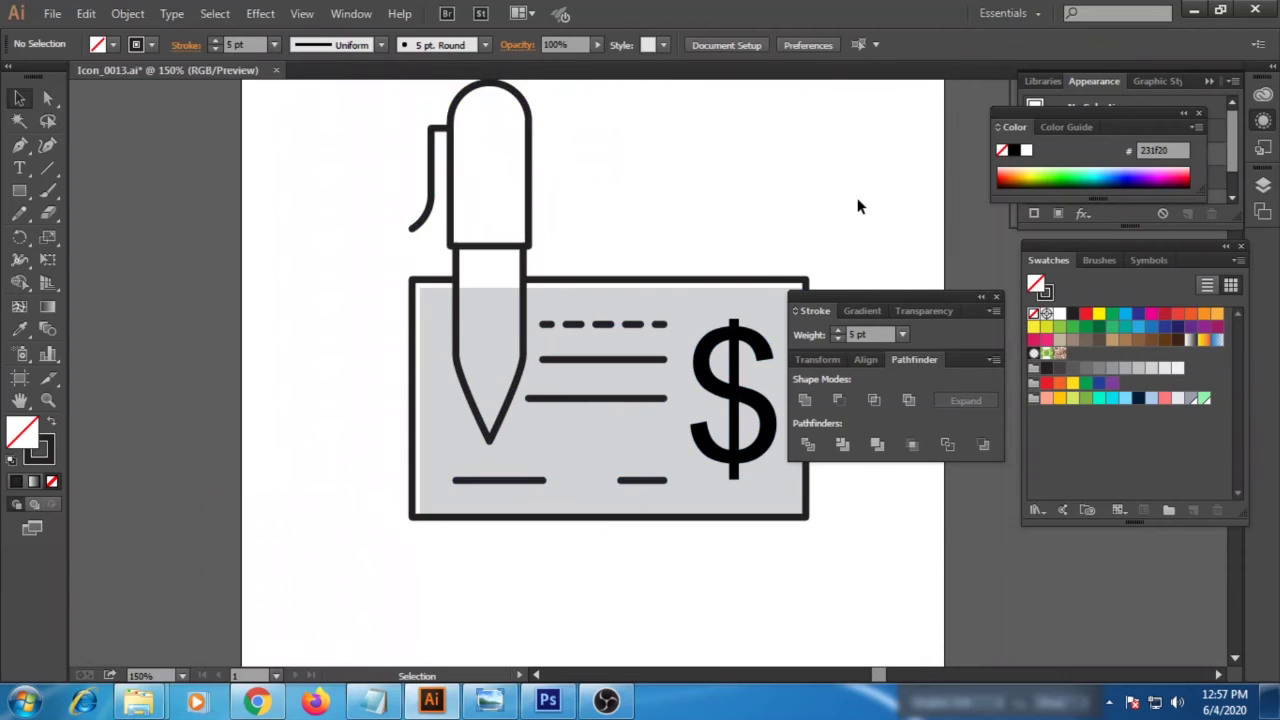
Draw a closed pointed path slightly inset inside the pen's lower body, filled with yellow-green d4e862 and without a stroke
key(ctrl+plus)
key(ctrl+plus)
scroll(423, 417, up, 3)
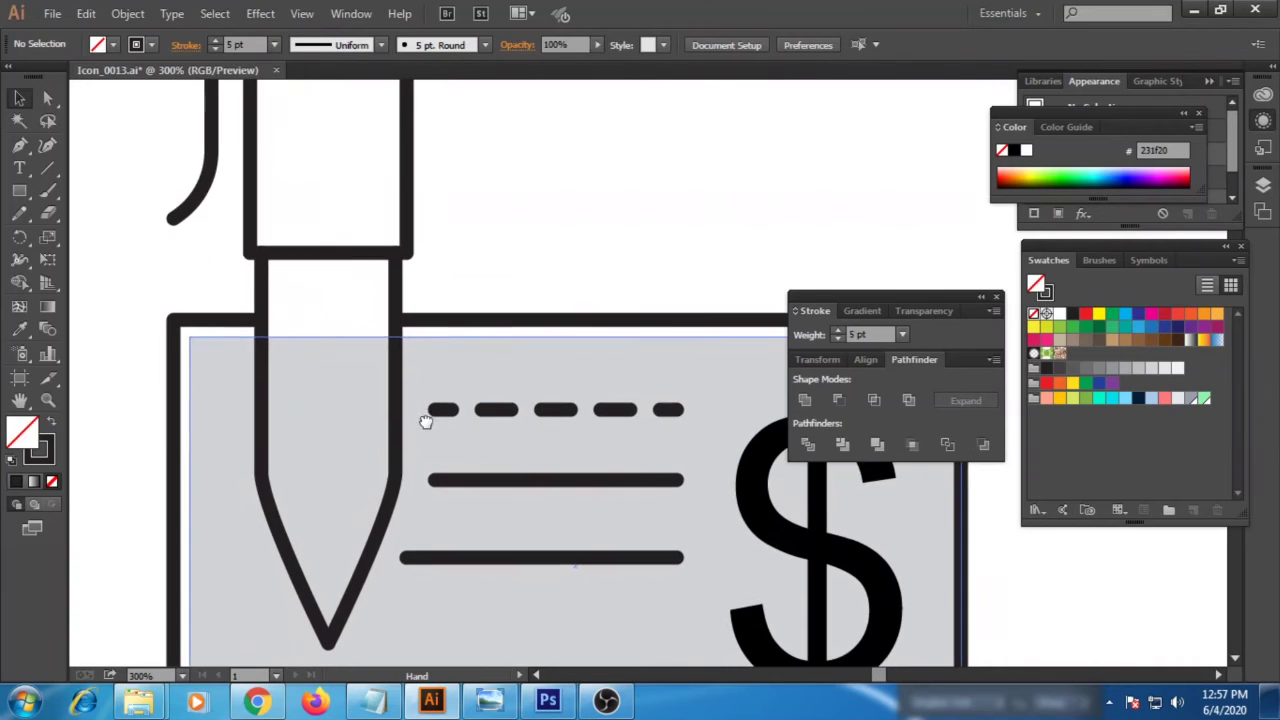
click(272, 256)
click(272, 470)
click(333, 628)
click(395, 481)
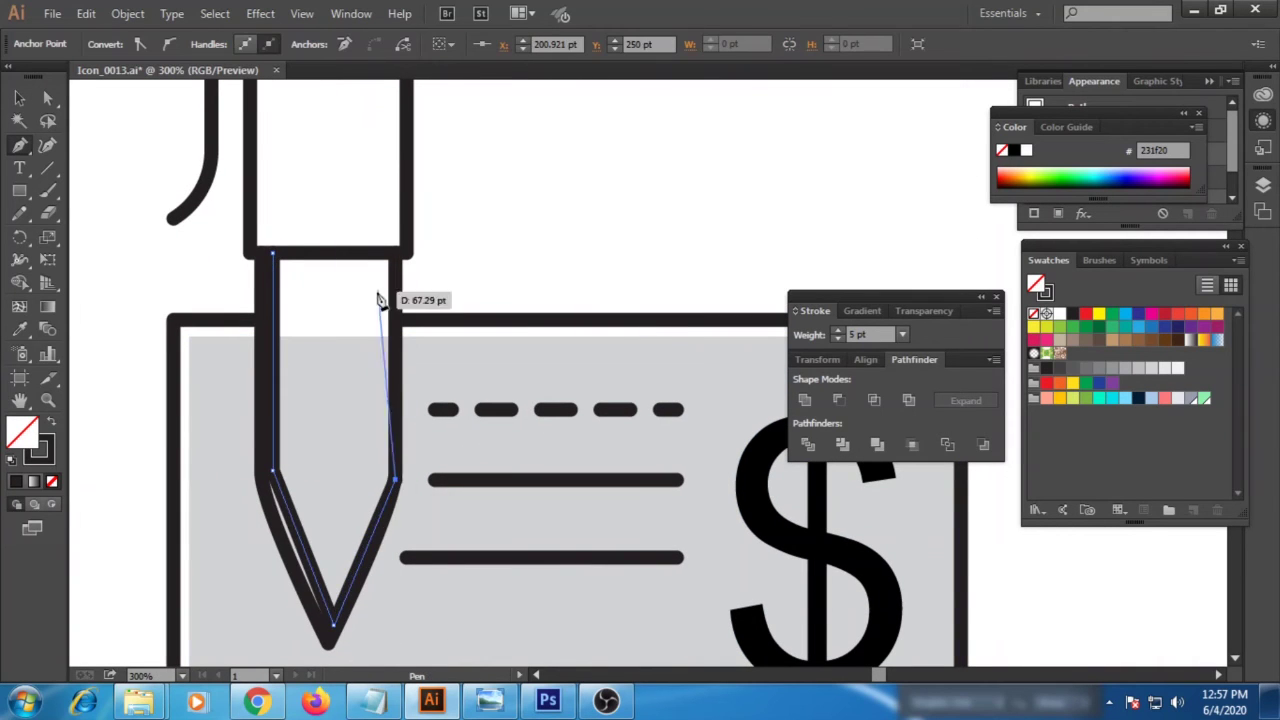
click(395, 256)
click(272, 256)
click(1072, 398)
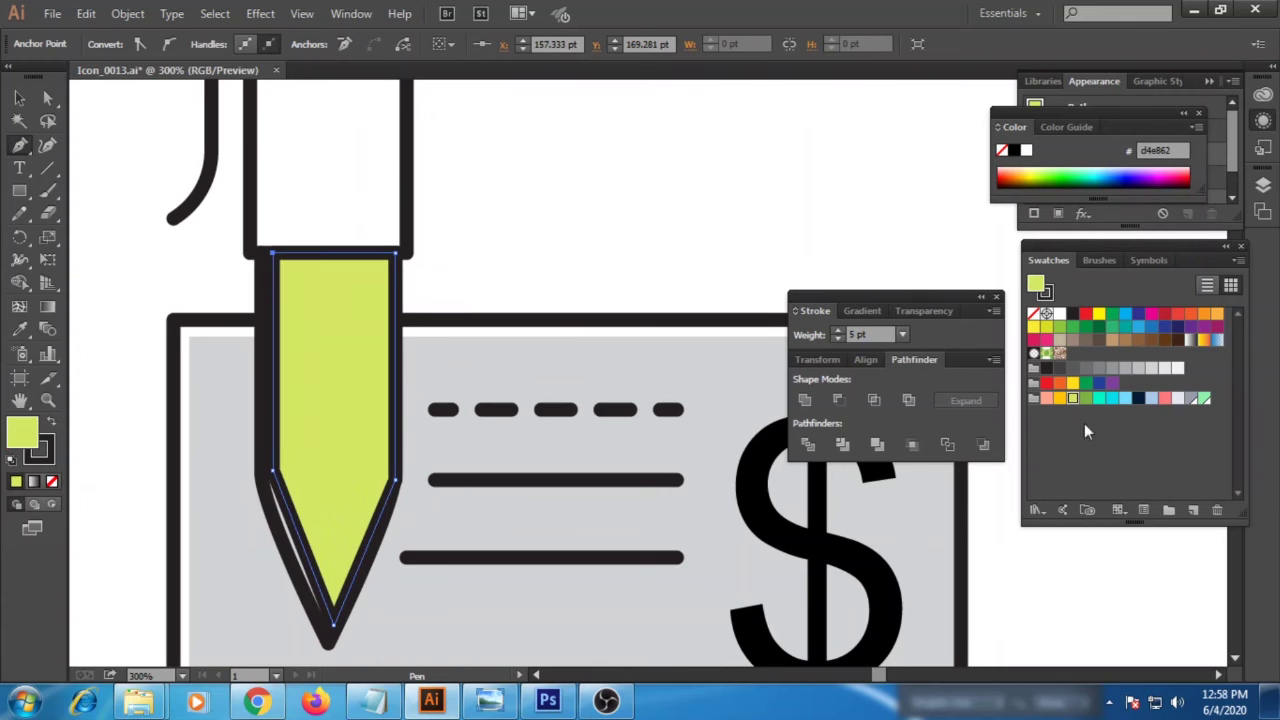
click(52, 481)
click(19, 98)
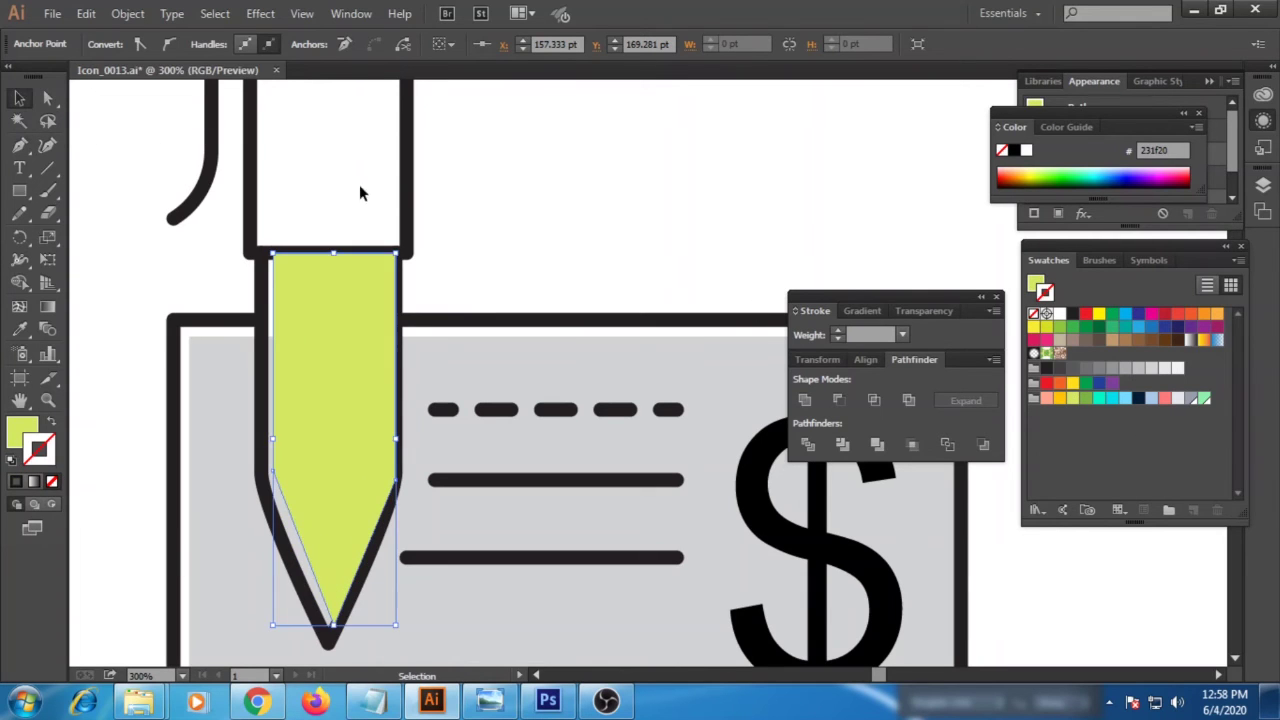
Draw a strokeless rectangle of about 53 x 115 pt over the pen cap and fill it with coral ff7a7b
click(448, 205)
drag(452, 211, 474, 393)
drag(280, 432, 430, 112)
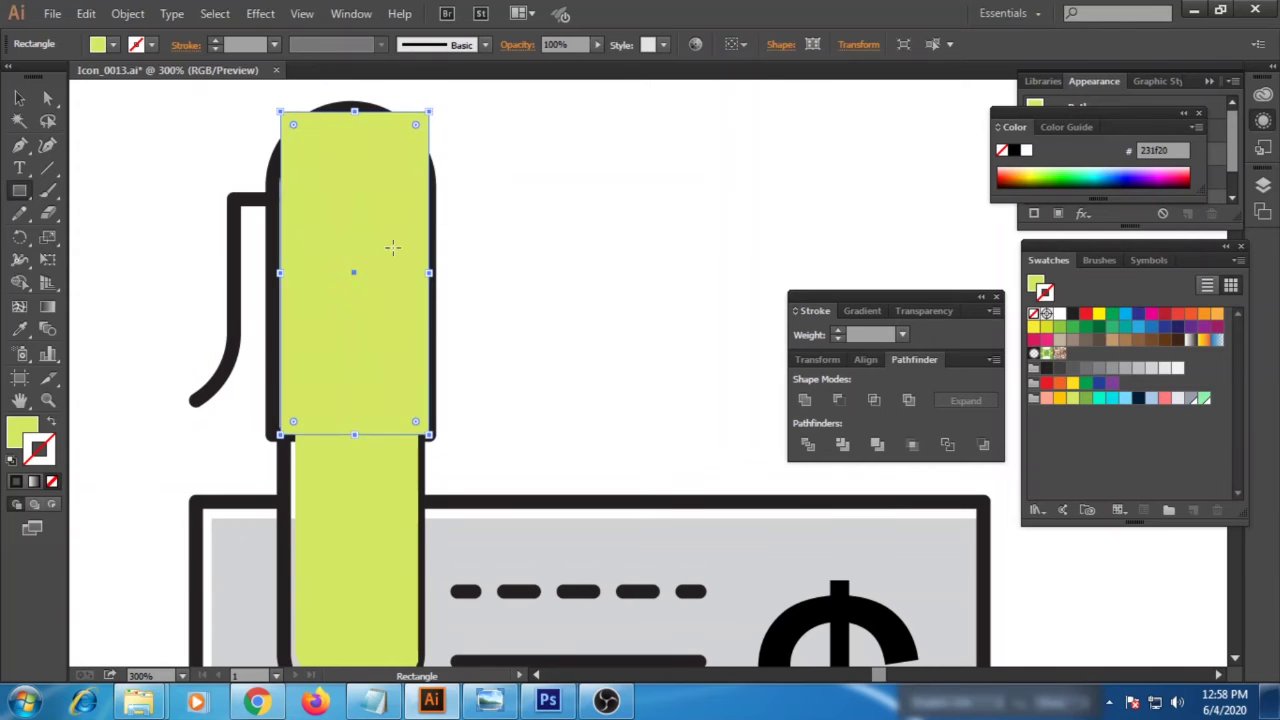
key(x)
click(1072, 383)
click(52, 481)
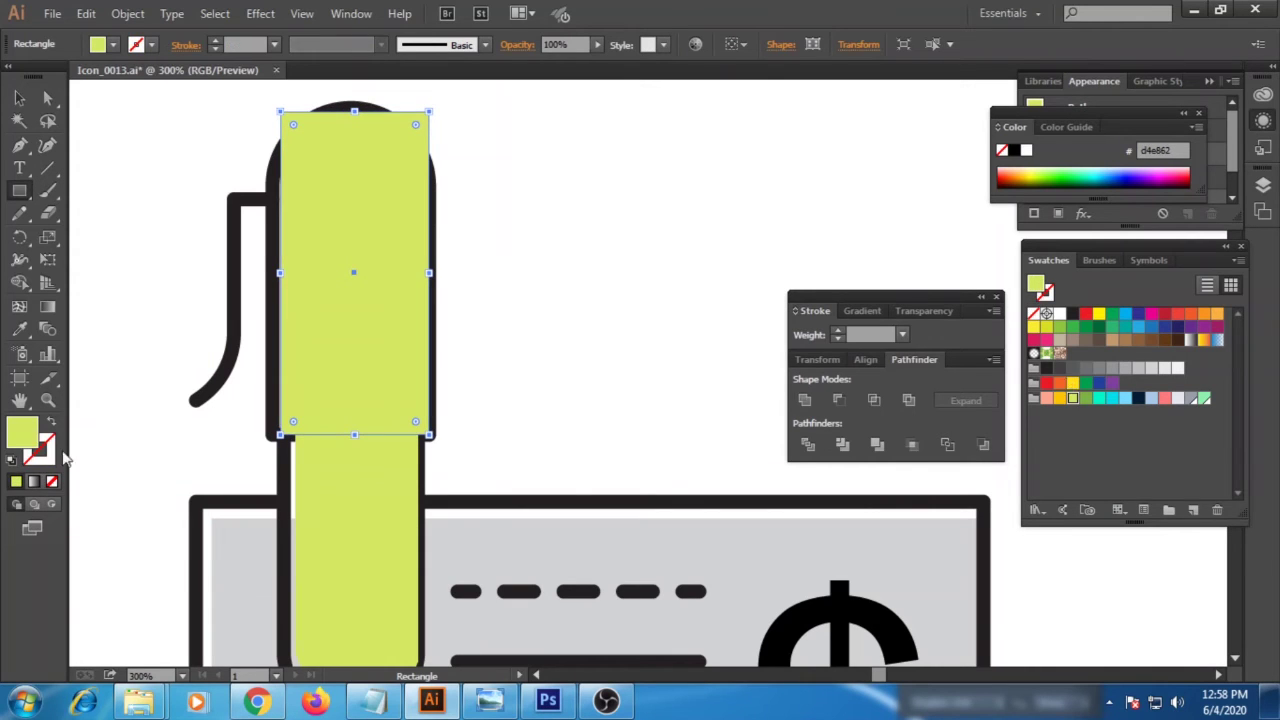
click(1060, 398)
click(1164, 398)
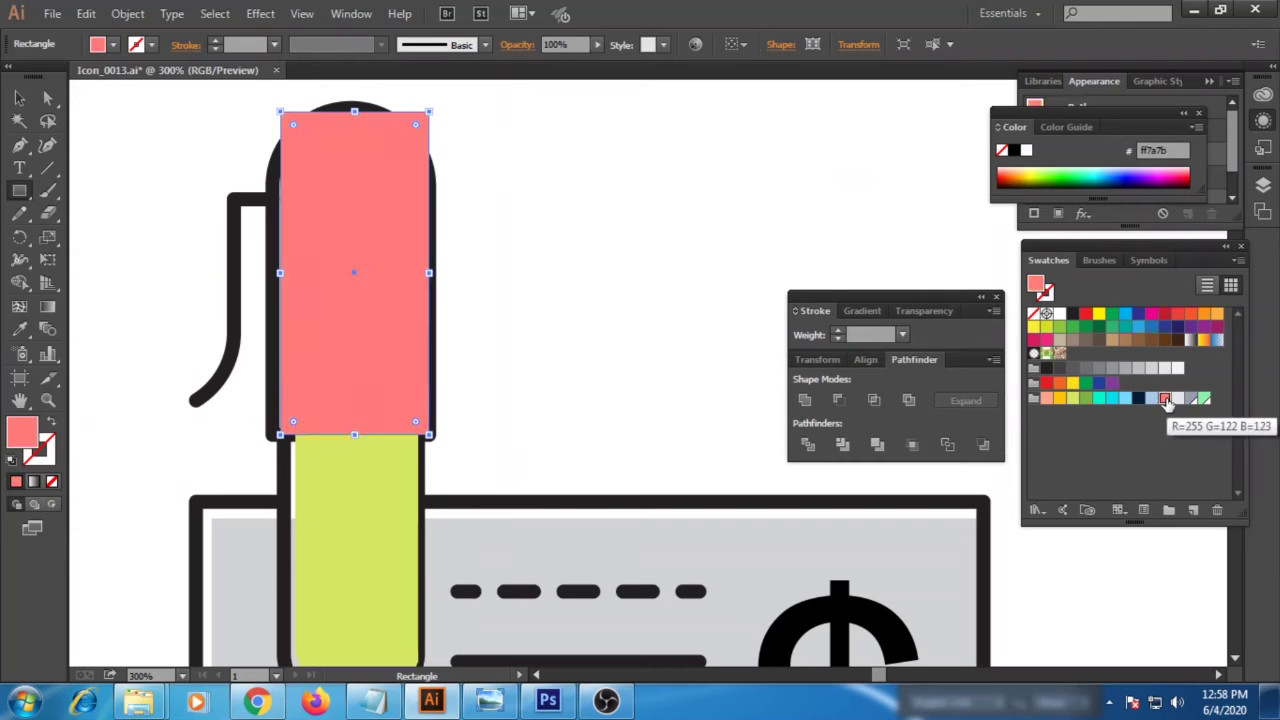
Move the coral rectangle's left edge about 1 pt to the right by nudging its two left anchor points
click(50, 100)
click(175, 110)
click(281, 112)
shift+click(281, 434)
key(Right)
key(Right)
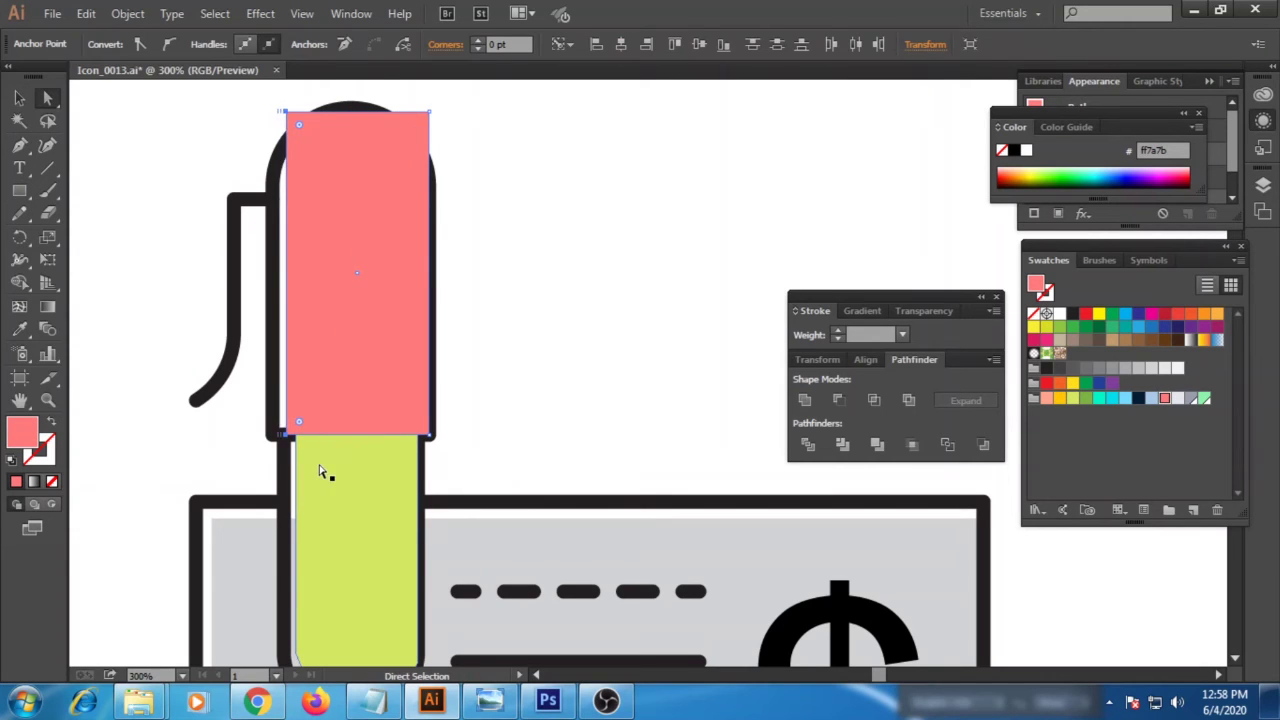
key(Left)
click(447, 186)
Round the coral rectangle's two upper corners fully so it matches the pen cap's domed end
click(429, 112)
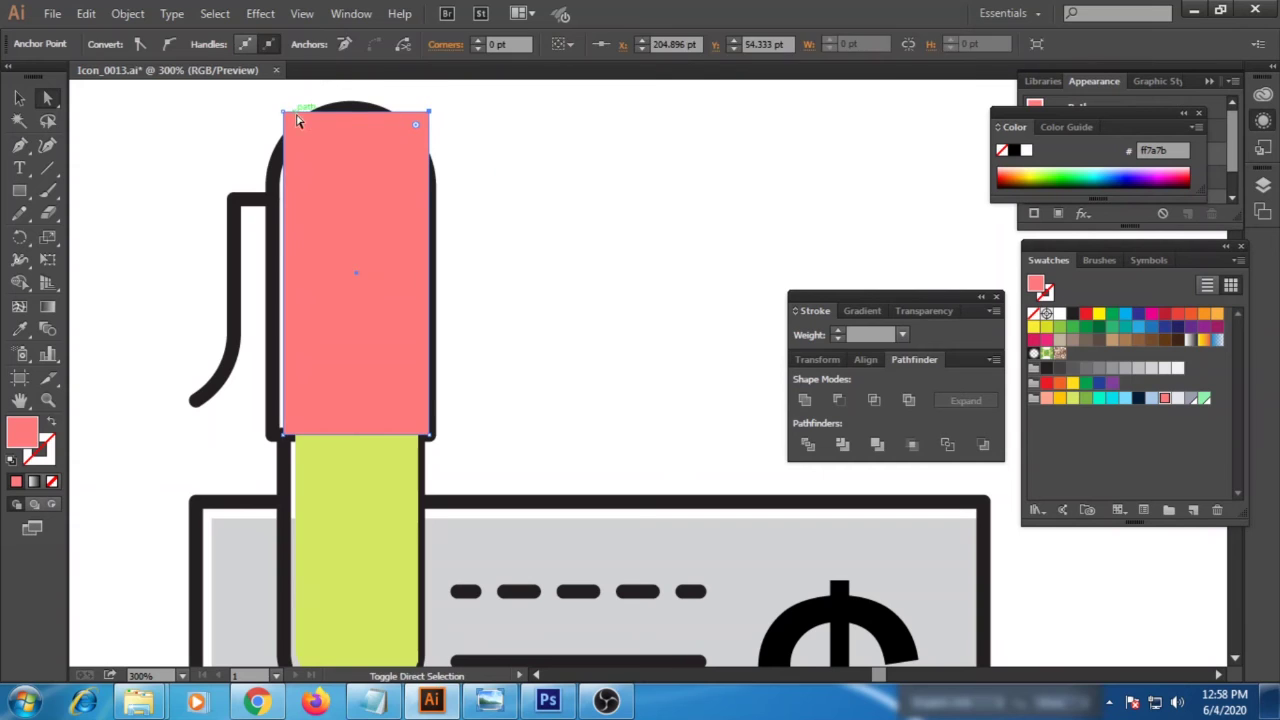
shift+click(283, 112)
drag(415, 126, 336, 228)
click(19, 98)
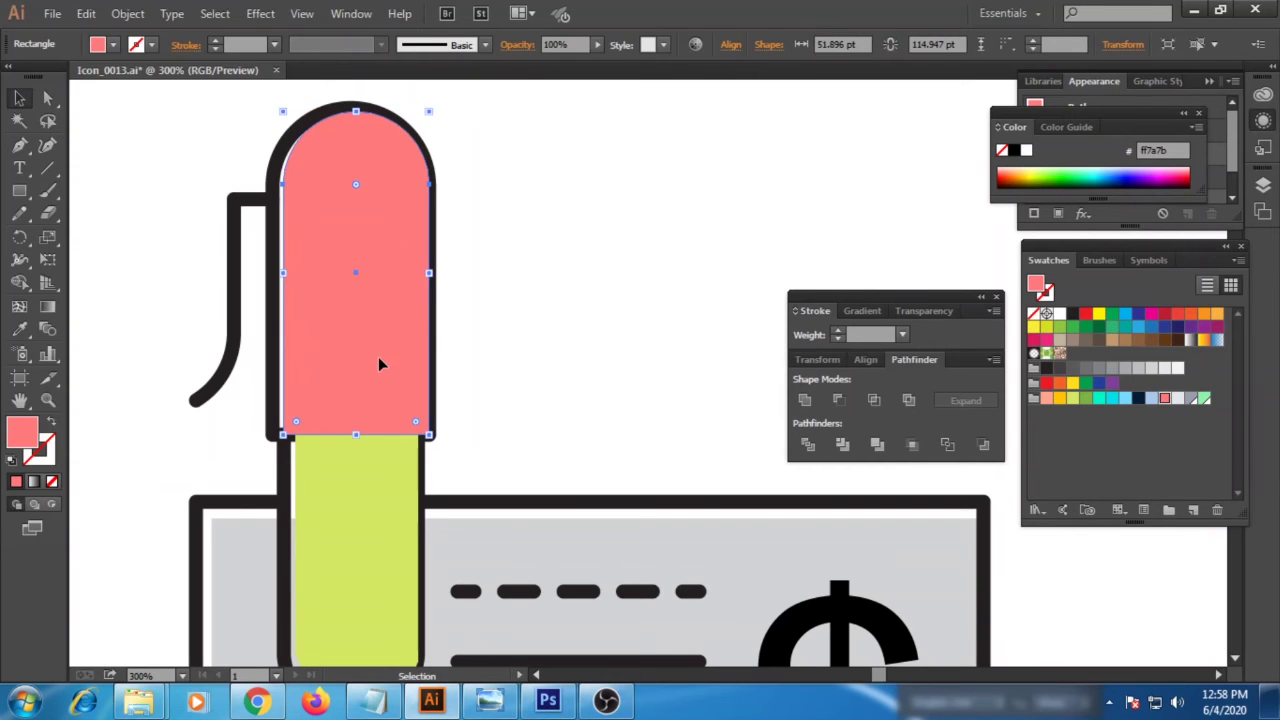
click(534, 353)
Restack the green pen-body shape behind the outlines but directly in front of the gray check fill
scroll(437, 163, down, 5)
click(273, 316)
key(ctrl+shift+[)
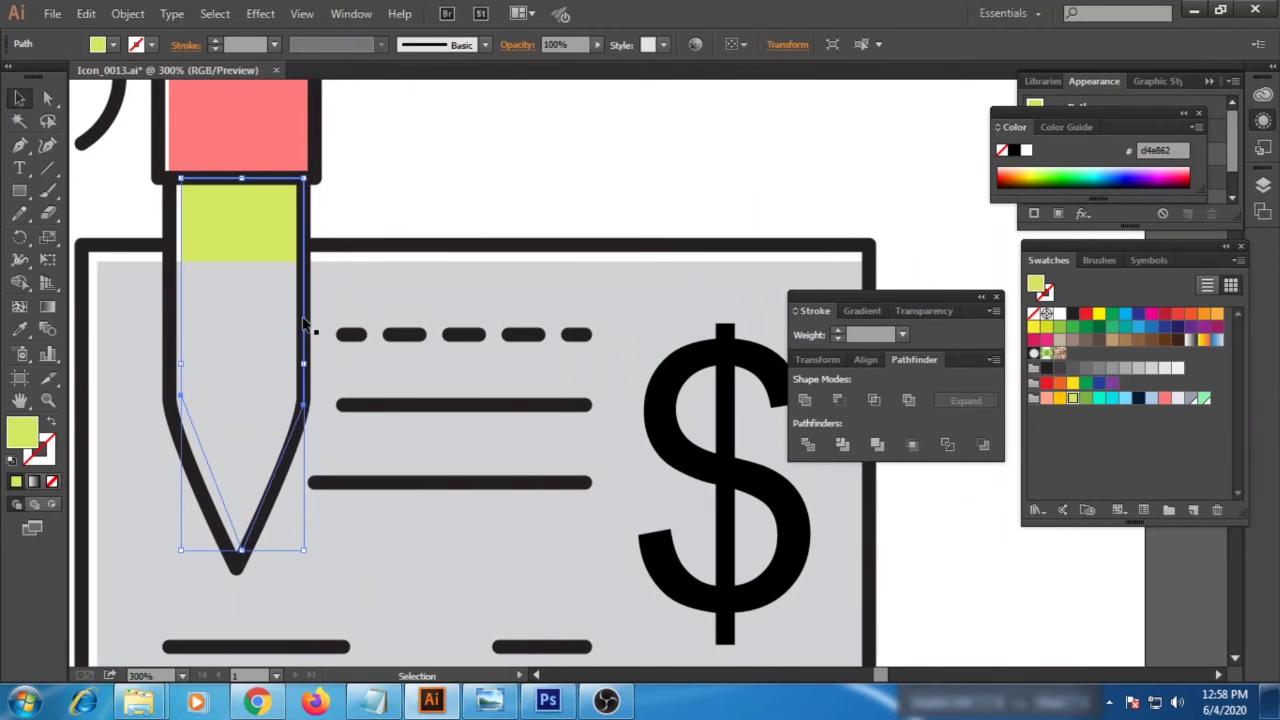
key(ctrl+])
Round the green pen-body shape's left bend to a corner radius of about 29 pt to follow the pen outline
click(448, 178)
drag(405, 324, 535, 288)
click(386, 397)
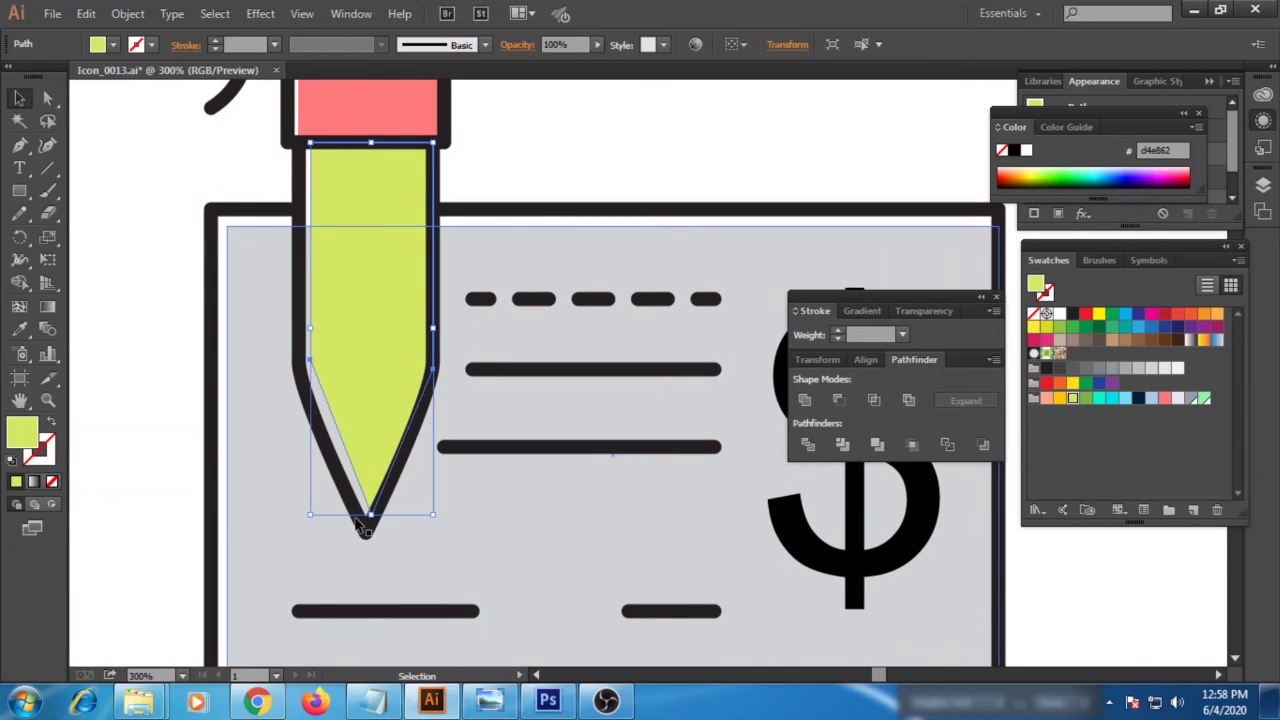
click(577, 183)
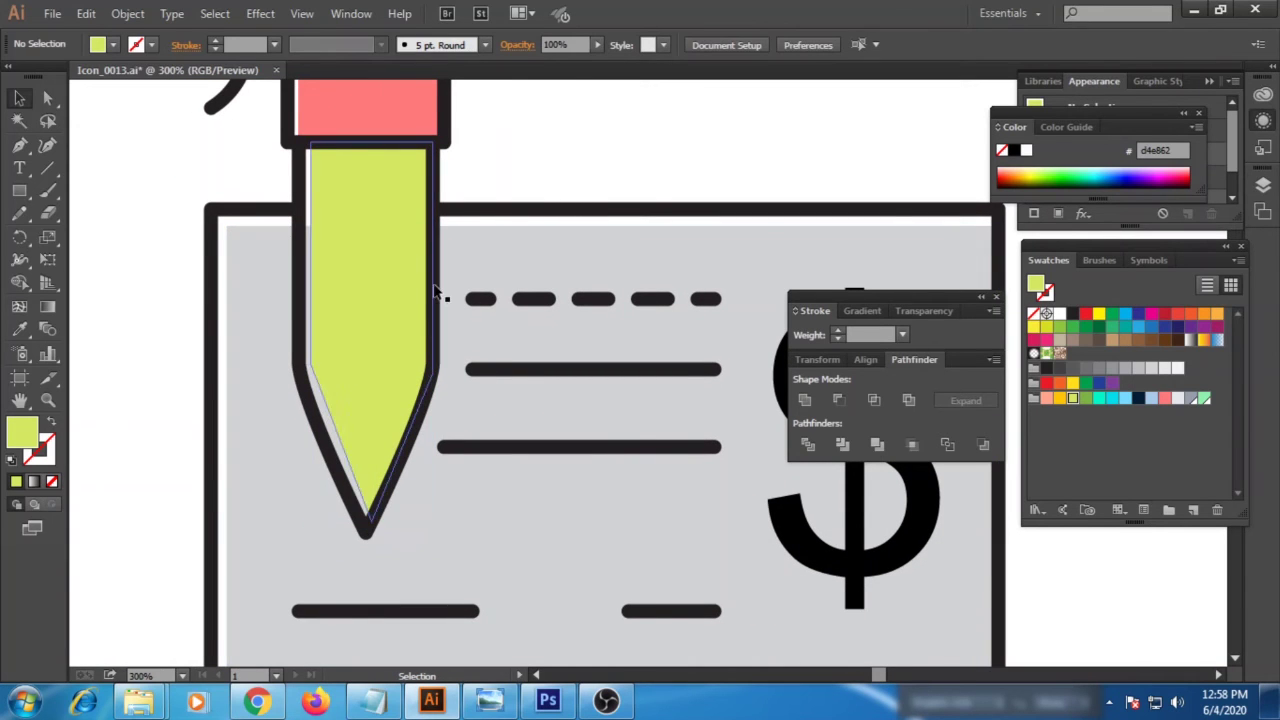
click(311, 369)
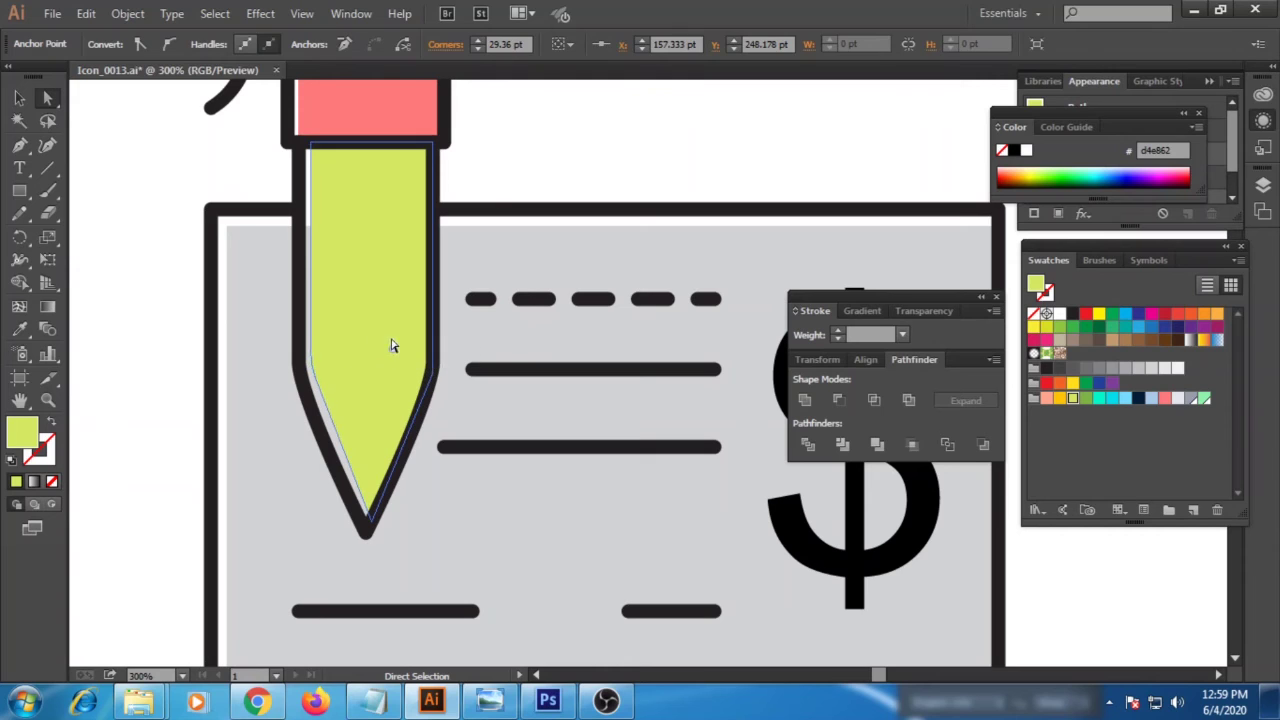
click(150, 197)
Cut the gap between the green shape and the pen's left outline out of the gray fill with a Pen-drawn wedge and Minus Front
click(19, 145)
click(299, 221)
click(299, 380)
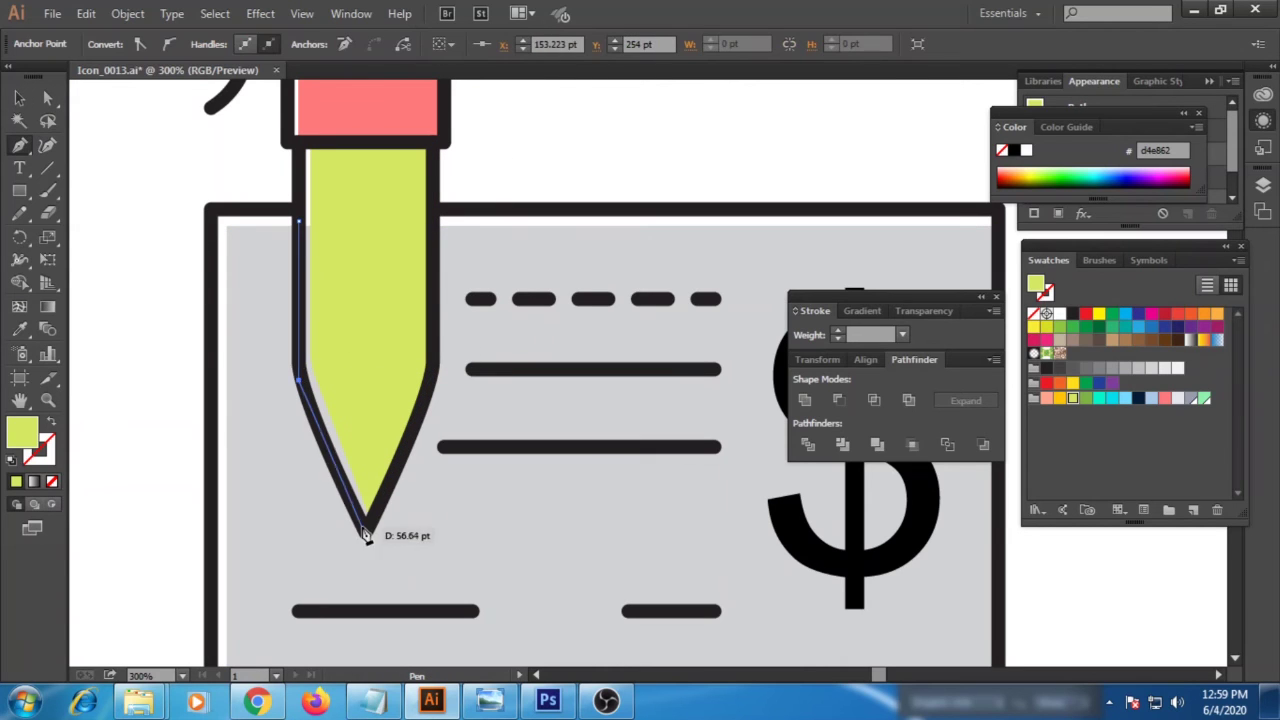
click(366, 535)
click(378, 503)
key(v)
shift+click(277, 296)
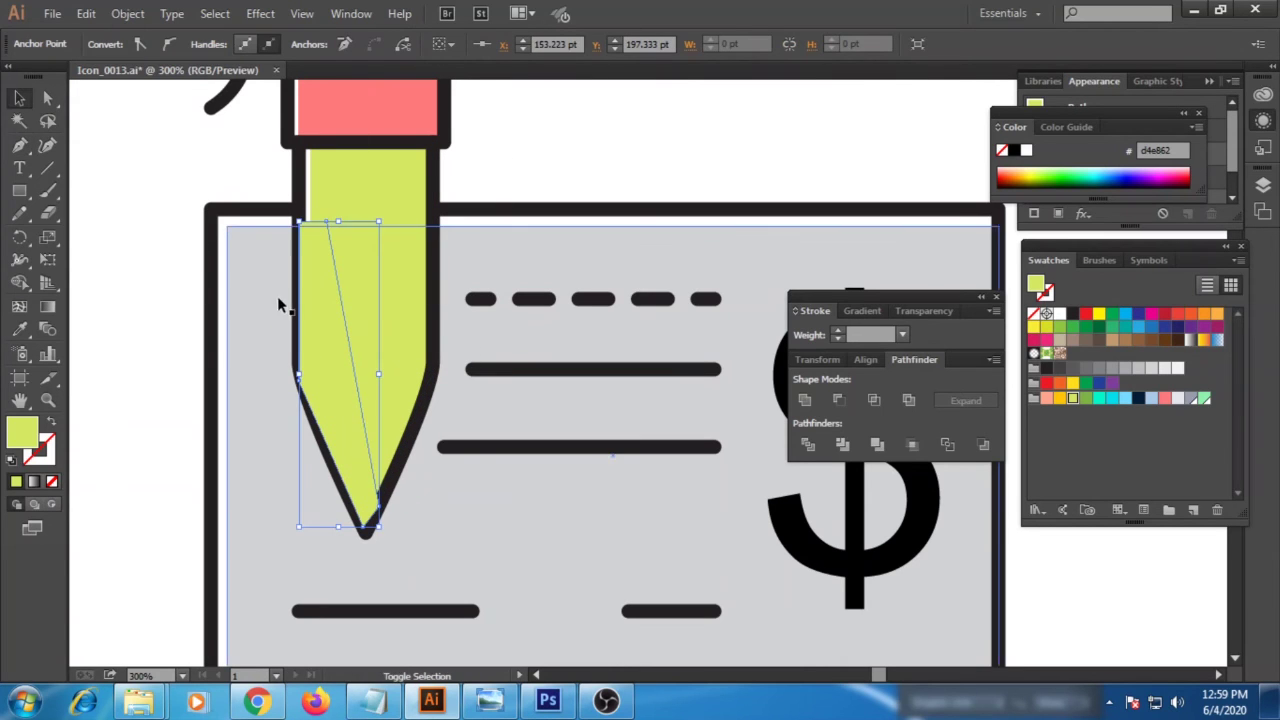
click(838, 400)
key(ctrl+z)
click(641, 163)
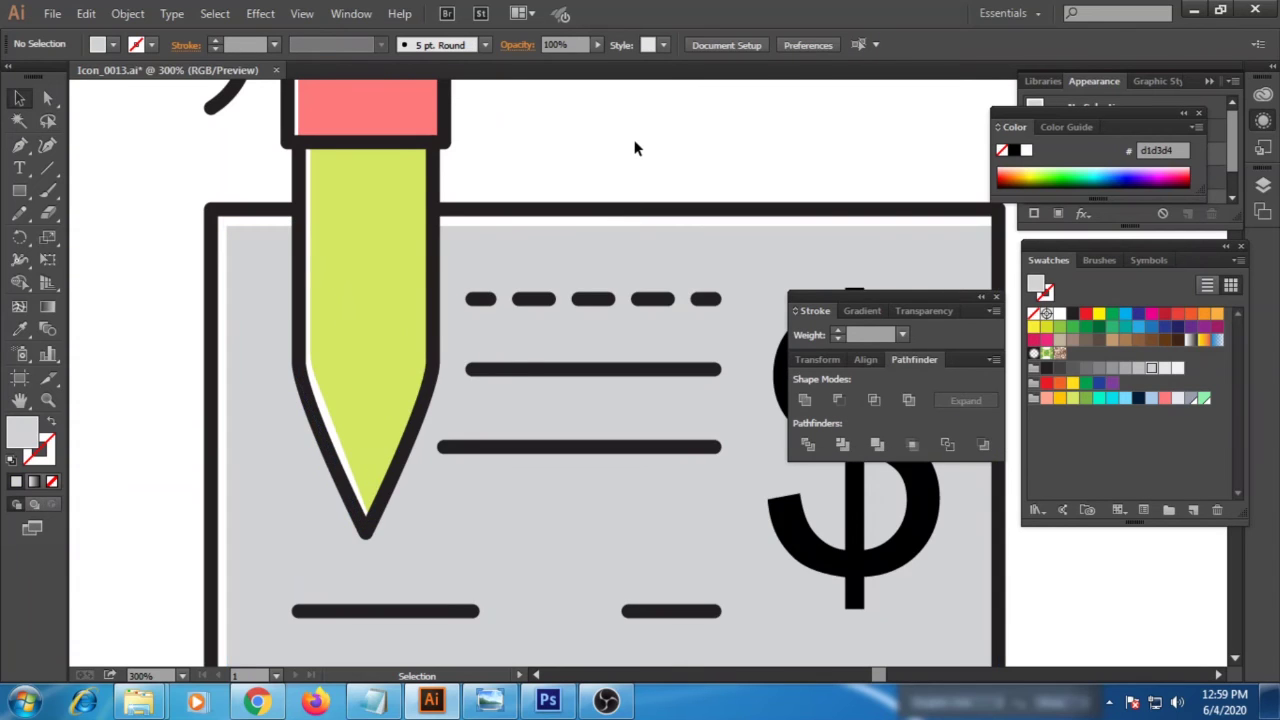
Draw a dark-outlined circle about 17 pt across, centred in the upper part of the pen cap
key(ctrl+minus)
key(ctrl+minus)
drag(617, 334, 437, 371)
key(ctrl+plus)
drag(277, 328, 449, 379)
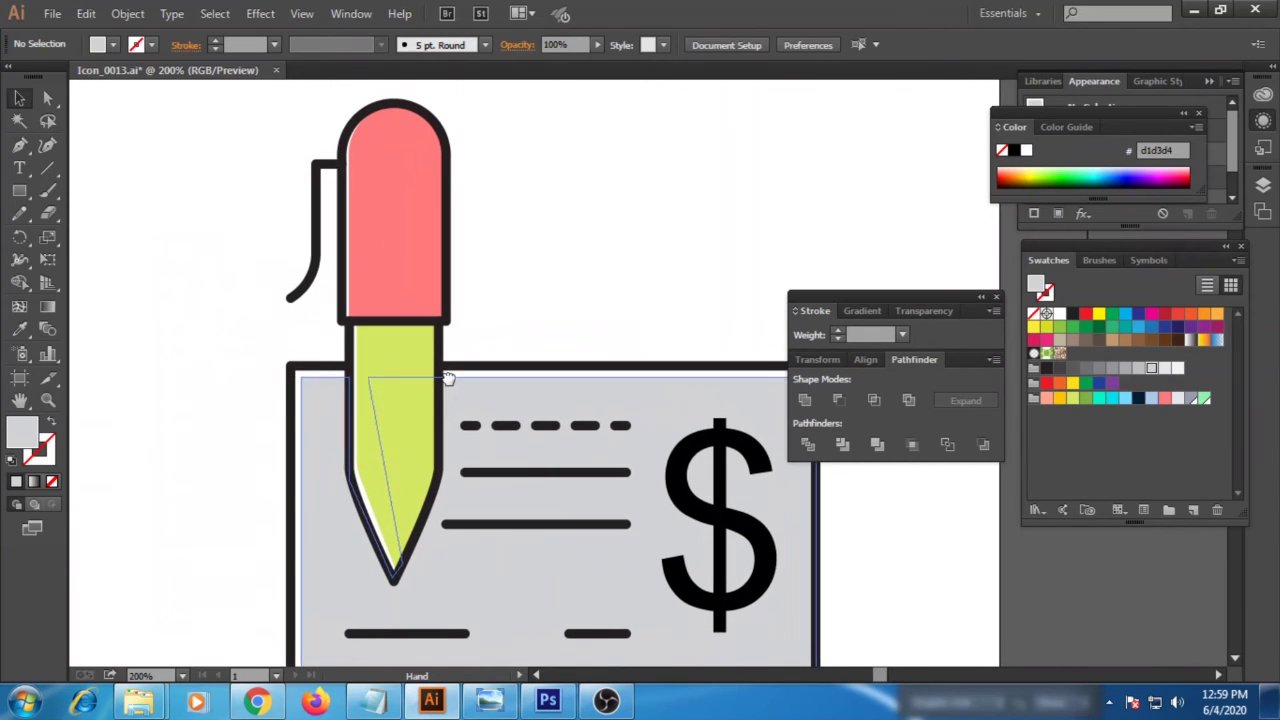
drag(19, 190, 80, 234)
drag(393, 161, 703, 487)
click(314, 268)
click(19, 98)
click(480, 178)
click(408, 166)
Add a red, strokeless circle inside the dark ring on the pen cap
key(ctrl+plus)
key(ctrl+plus)
mouse_move(470, 206)
mouse_down()
mouse_move(527, 271)
mouse_move(503, 245)
mouse_move(503, 362)
mouse_up()
click(1046, 384)
click(48, 456)
click(51, 481)
click(19, 98)
Duplicate the ring and its red circle straight down twice to make three evenly spaced buttons on the pen cap
click(620, 232)
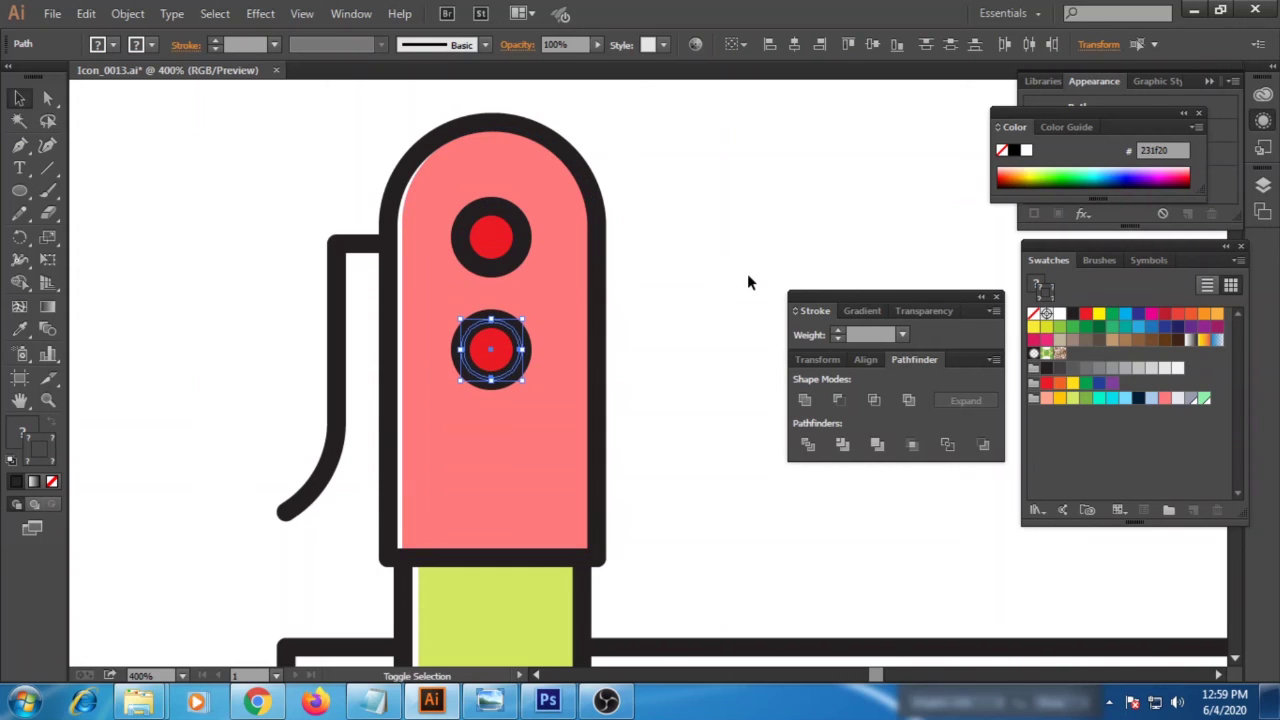
key(ctrl+d)
click(747, 283)
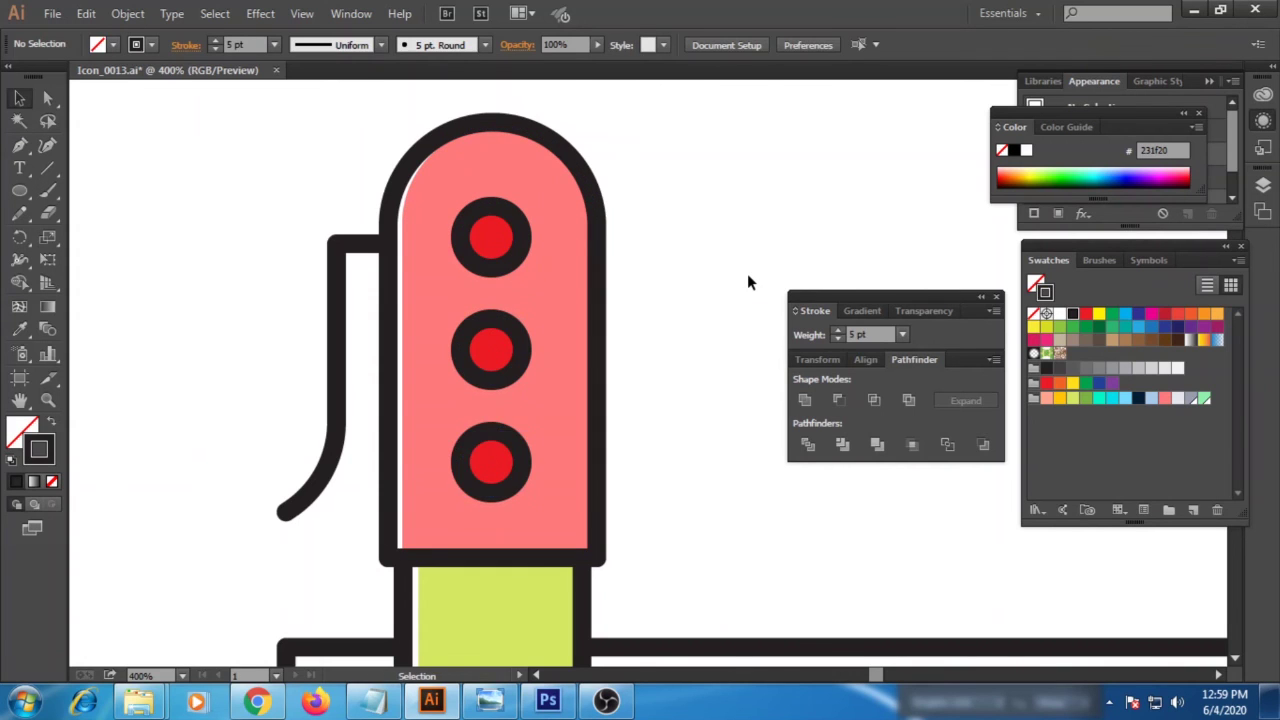
Unlock all the locked artwork
key(ctrl+1)
key(space)
drag(616, 320, 605, 333)
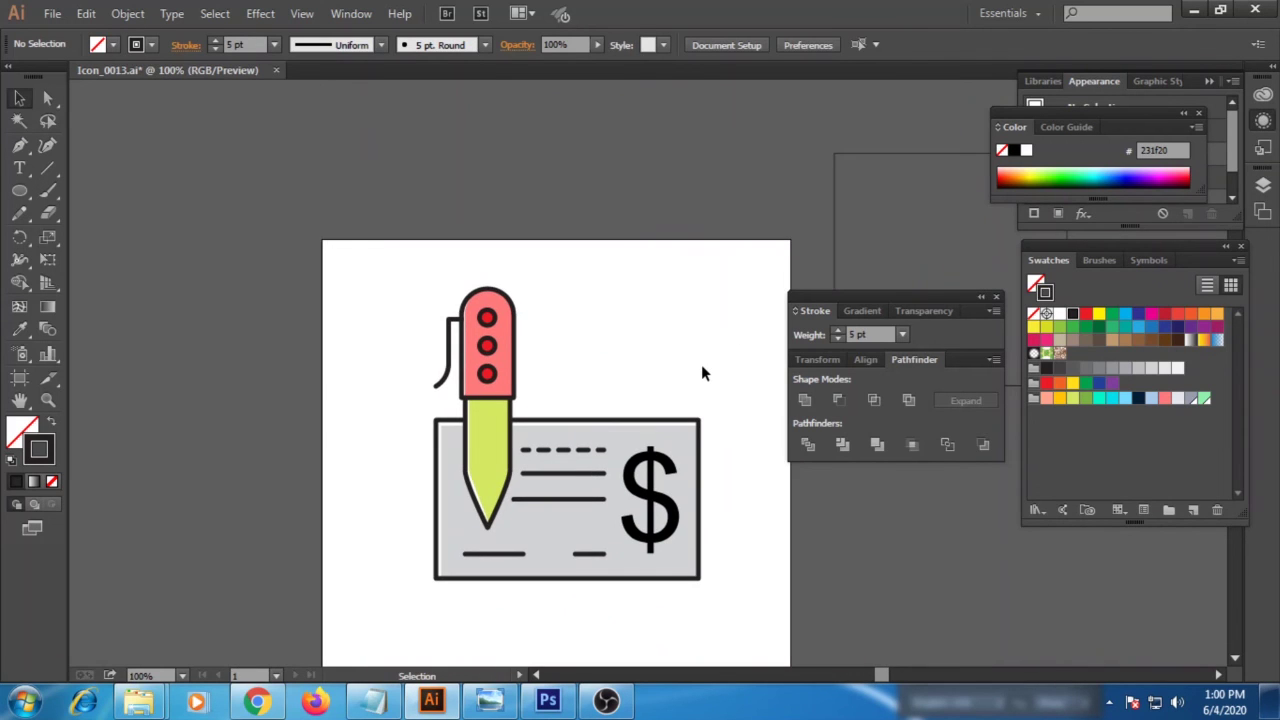
key(space)
drag(712, 568, 548, 405)
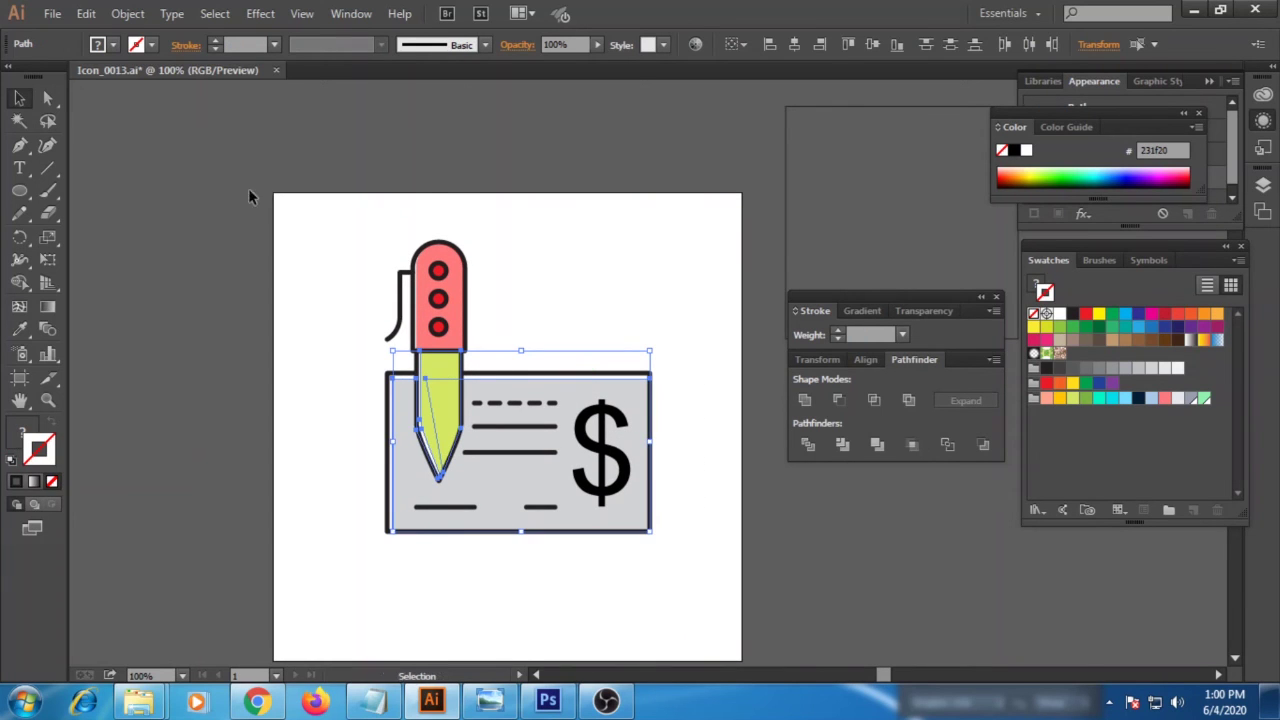
click(127, 14)
click(186, 144)
click(530, 320)
Select only the dashed and solid lines on the check and set their stroke to blue 1c75bc
key(ctrl+a)
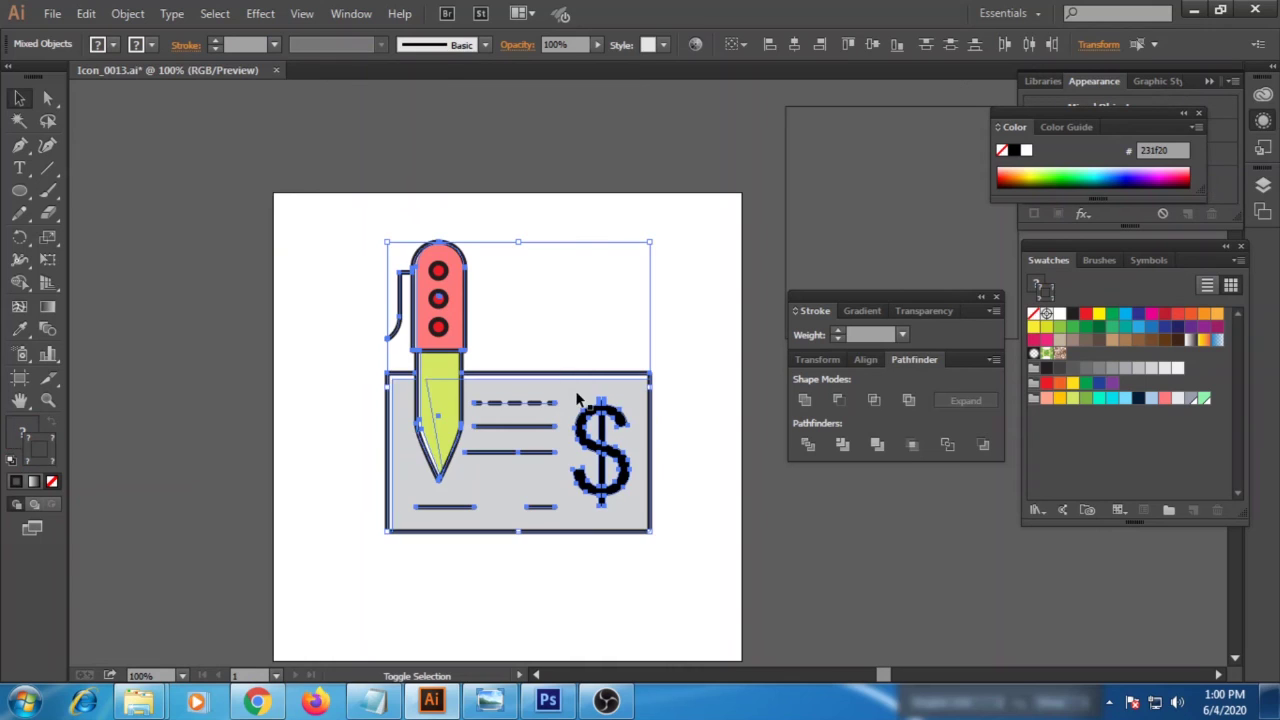
shift+click(594, 372)
shift+click(463, 318)
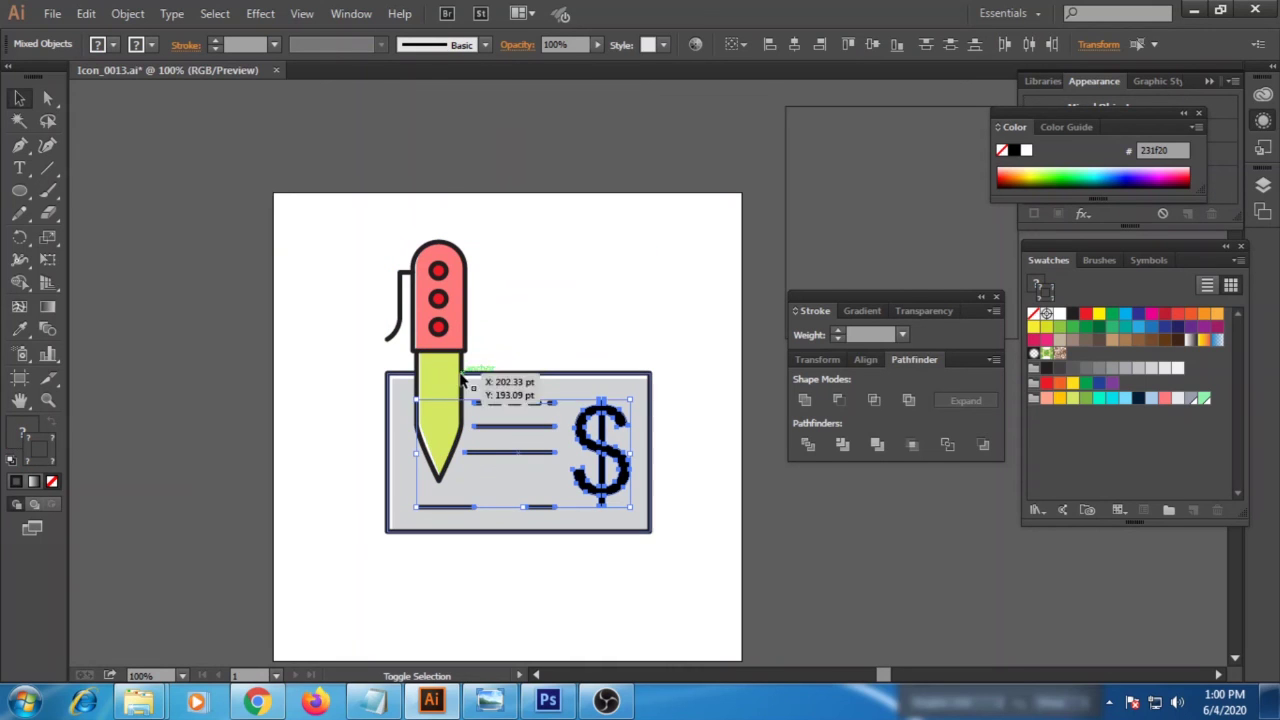
shift+click(605, 415)
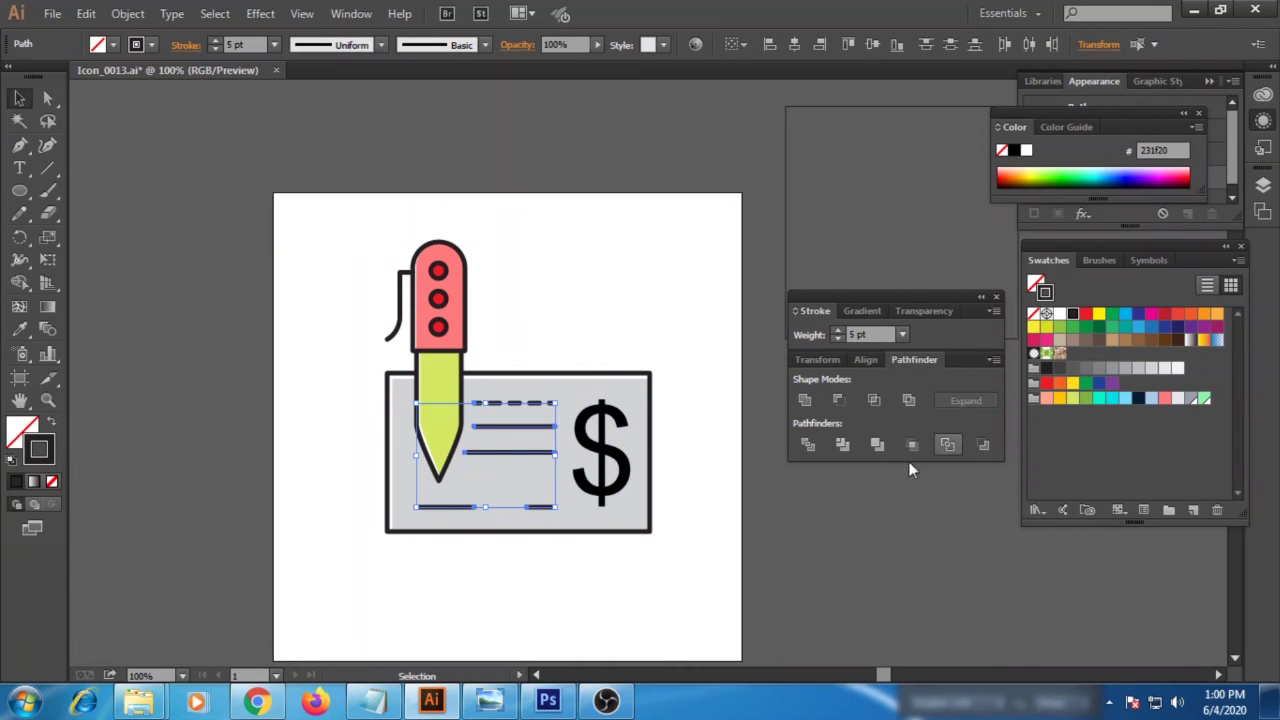
click(1151, 399)
click(1138, 398)
click(1150, 330)
Fill the dollar sign with blue 1c75bc
click(622, 433)
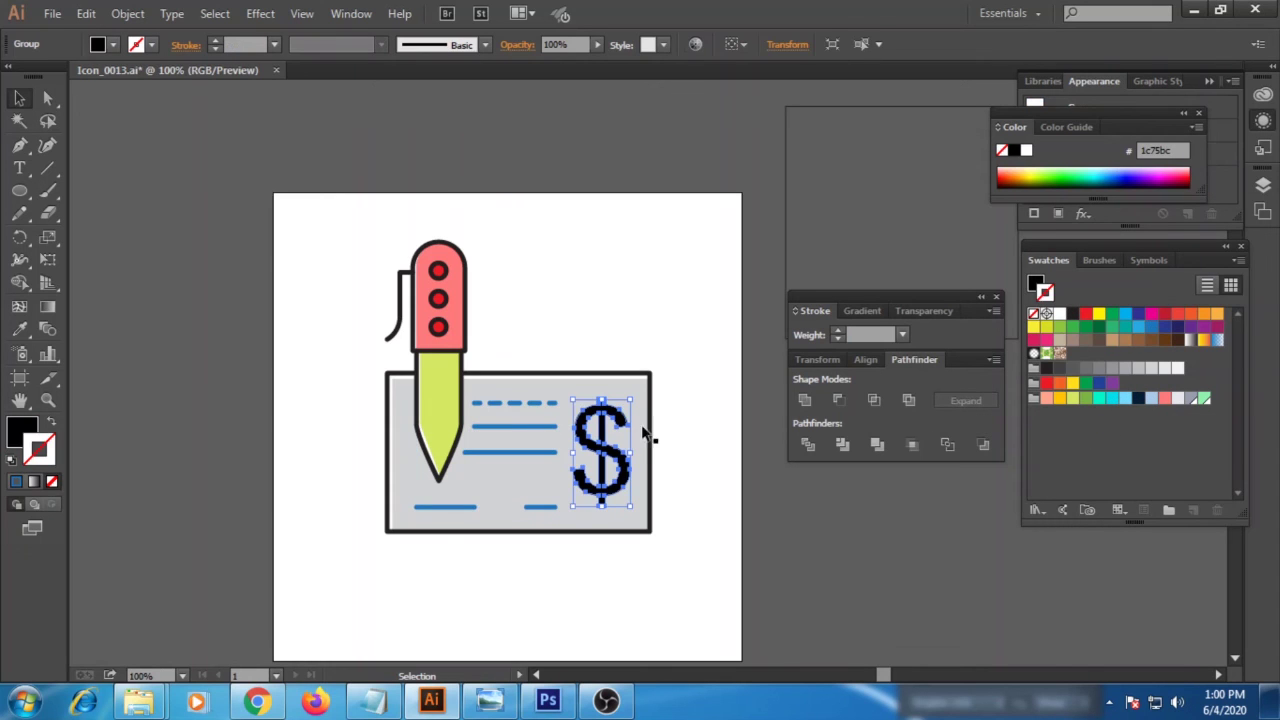
click(1148, 330)
click(697, 455)
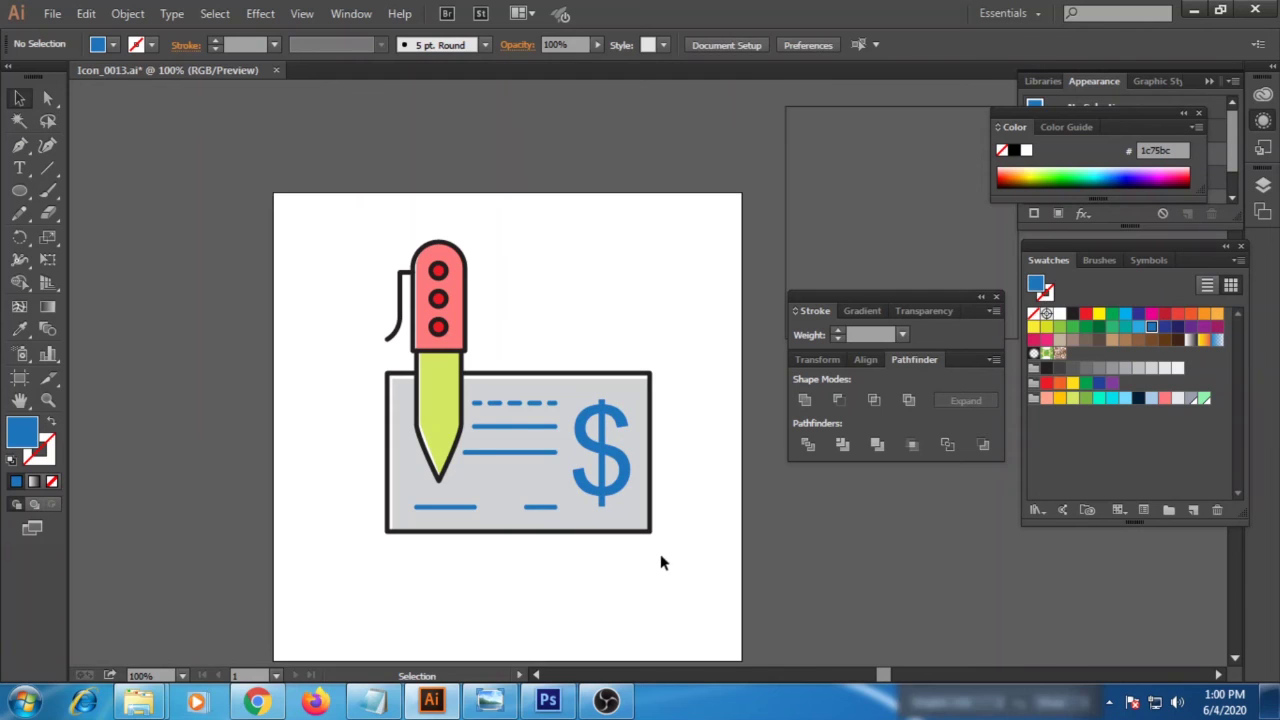
Select the complete check-and-pen artwork and group it
drag(661, 556, 665, 506)
drag(680, 520, 357, 236)
key(ctrl+g)
click(582, 495)
click(600, 473)
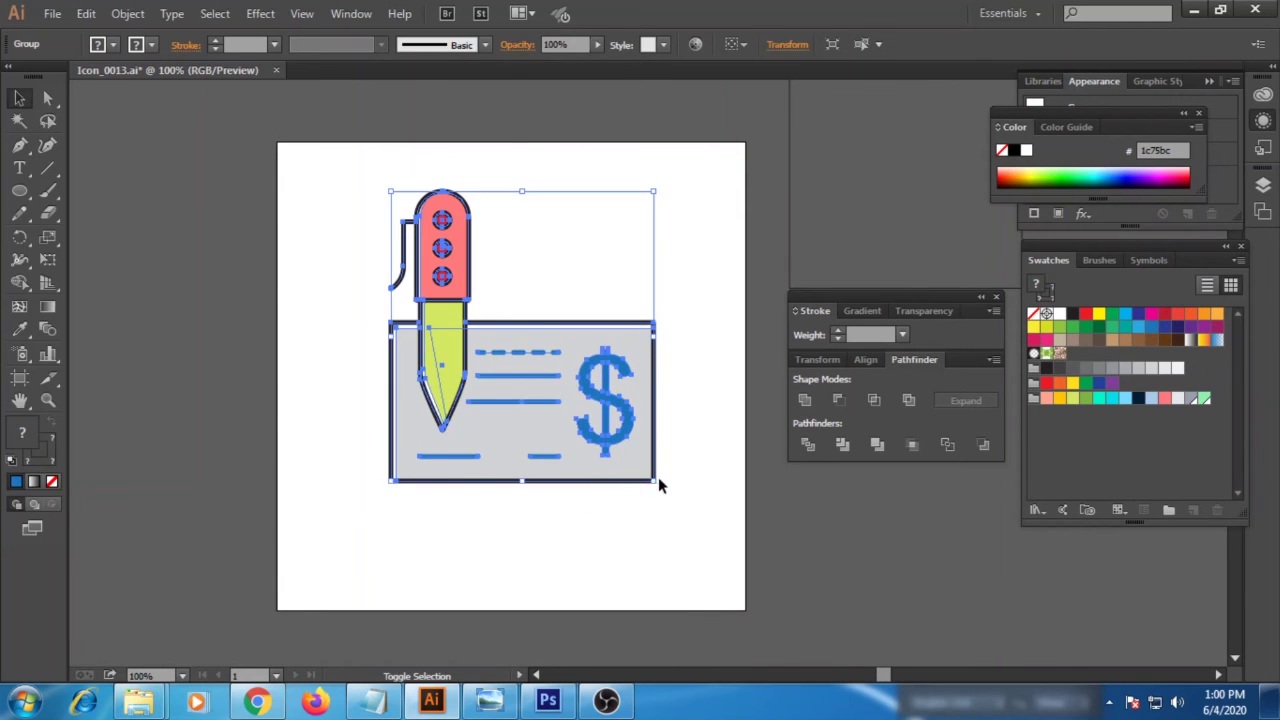
Scale down the grouped check-and-pen icon and position the empty rectangular guide frame around it on the artboard
drag(656, 481, 591, 408)
drag(536, 358, 533, 416)
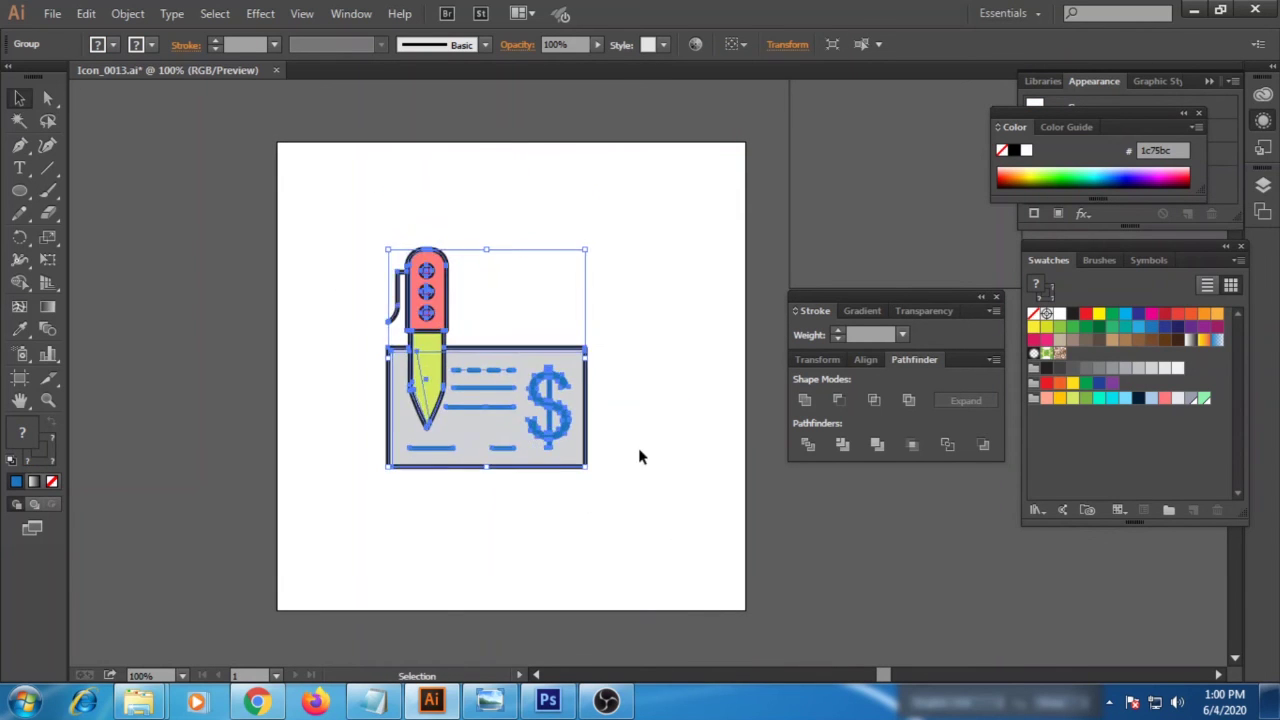
click(639, 456)
drag(788, 251, 363, 439)
Enlarge the icon group slightly to fit the guide frame, and move the frame back off the artboard
click(406, 440)
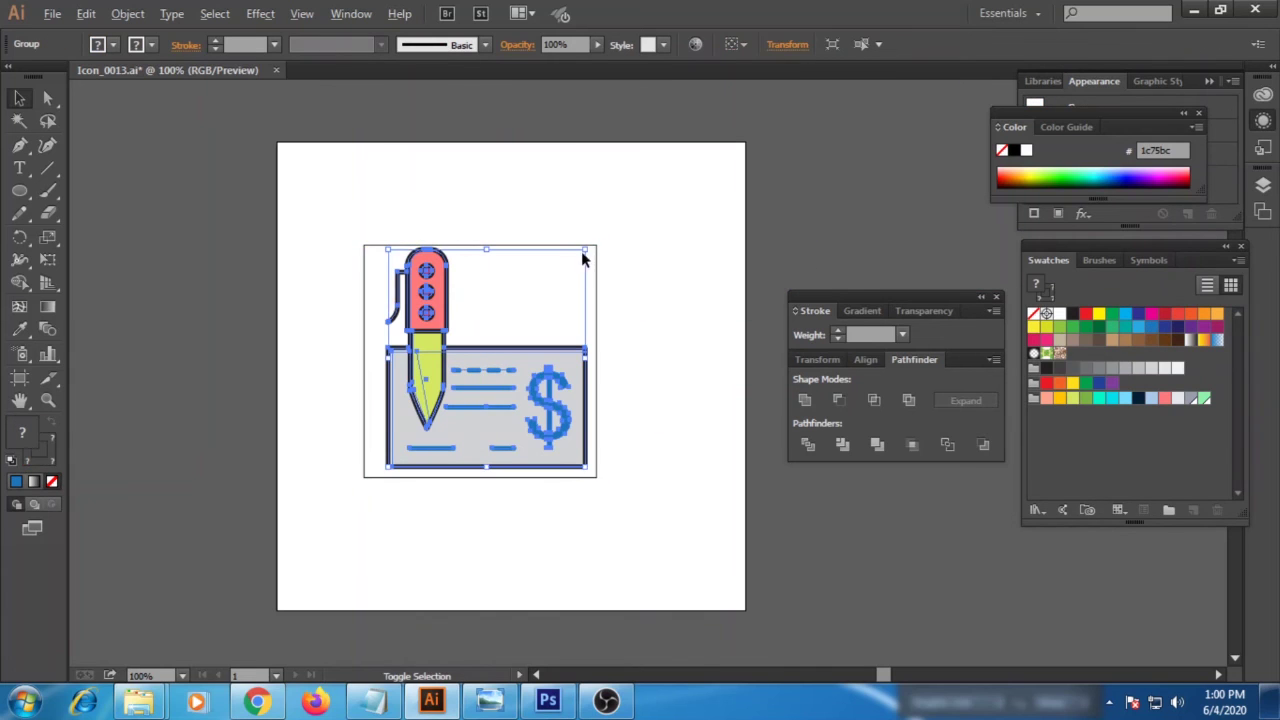
drag(584, 259, 592, 254)
drag(383, 467, 374, 480)
click(355, 431)
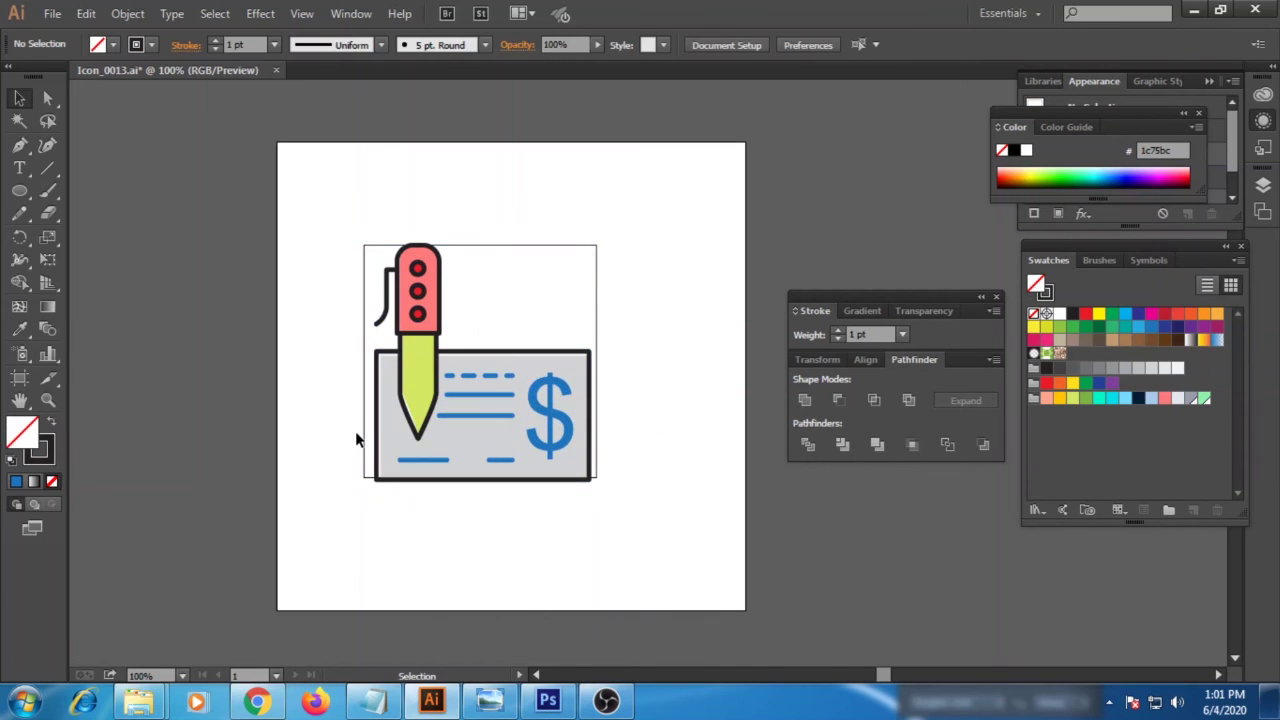
drag(364, 436, 793, 229)
Align the icon group to the artboard, centering it horizontally and vertically, and deselect it
drag(762, 518, 334, 264)
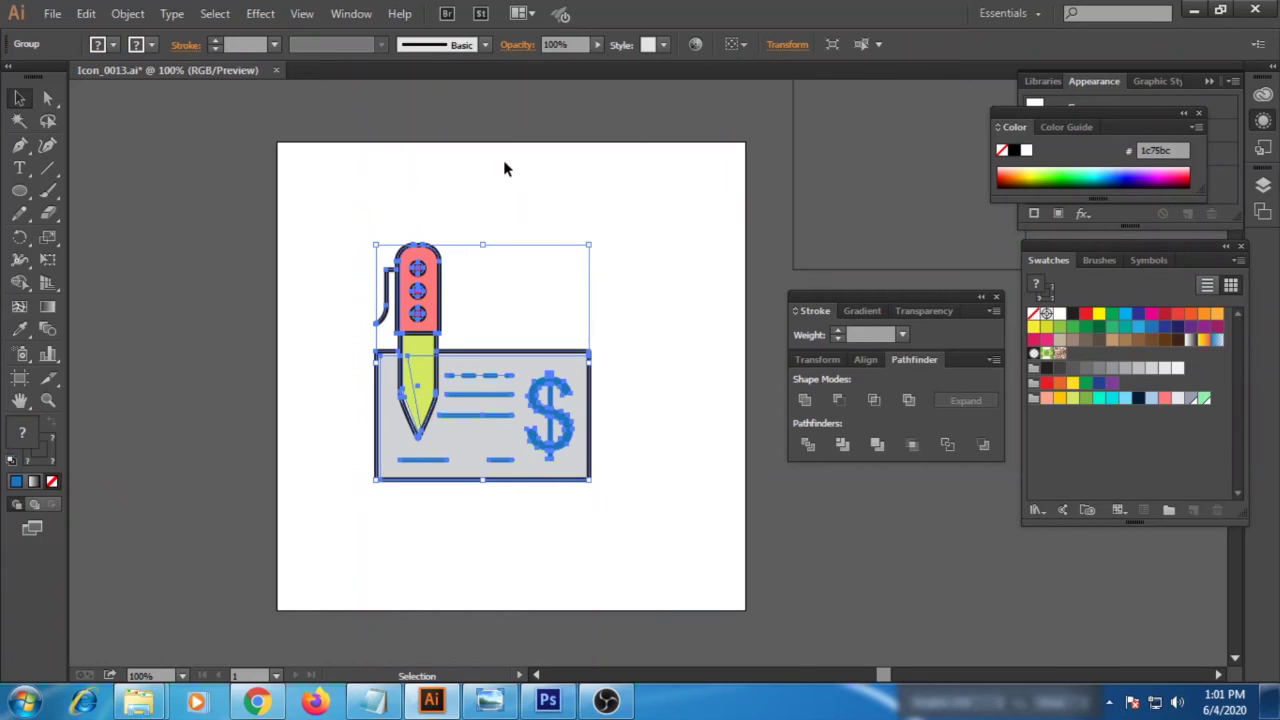
click(735, 44)
click(760, 107)
click(795, 44)
click(872, 44)
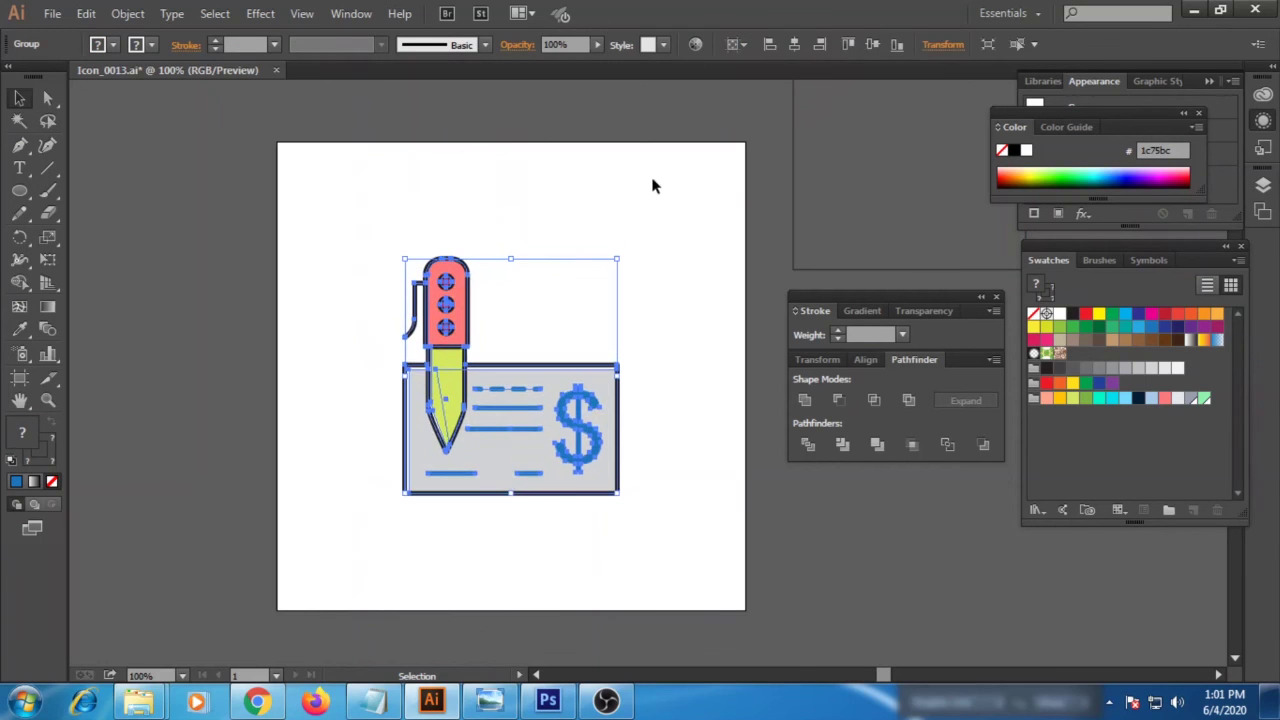
click(652, 186)
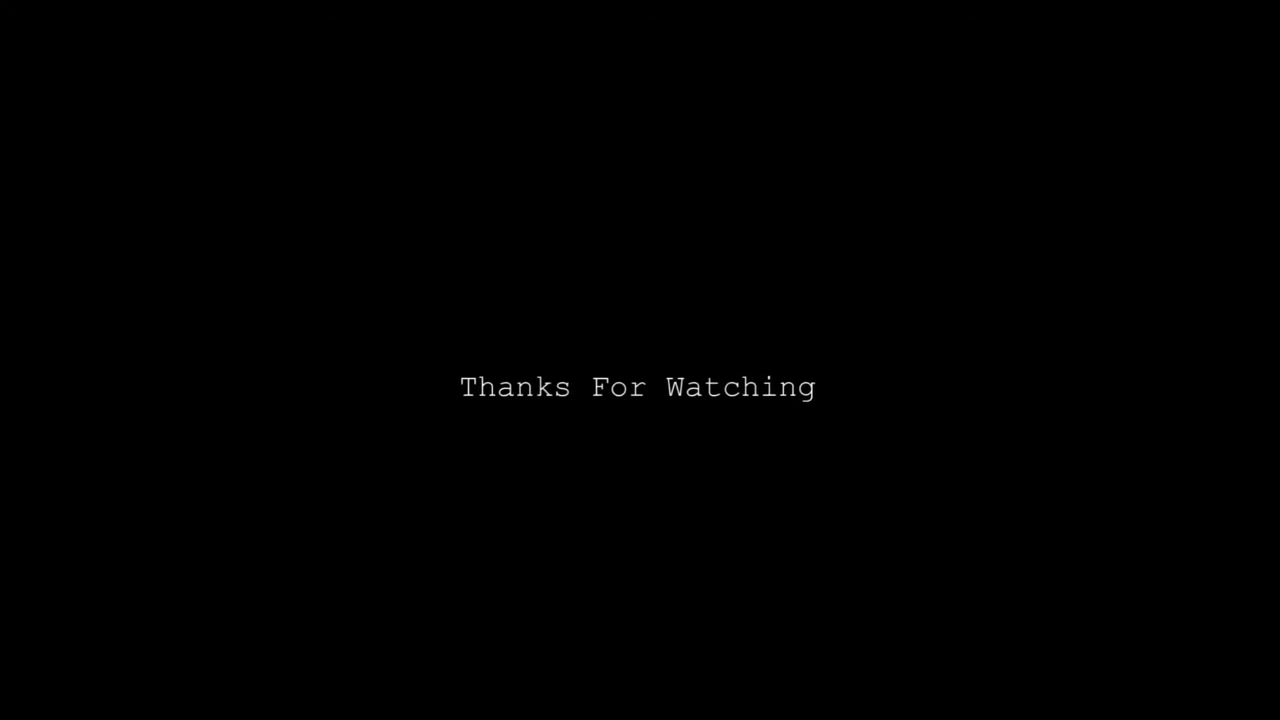